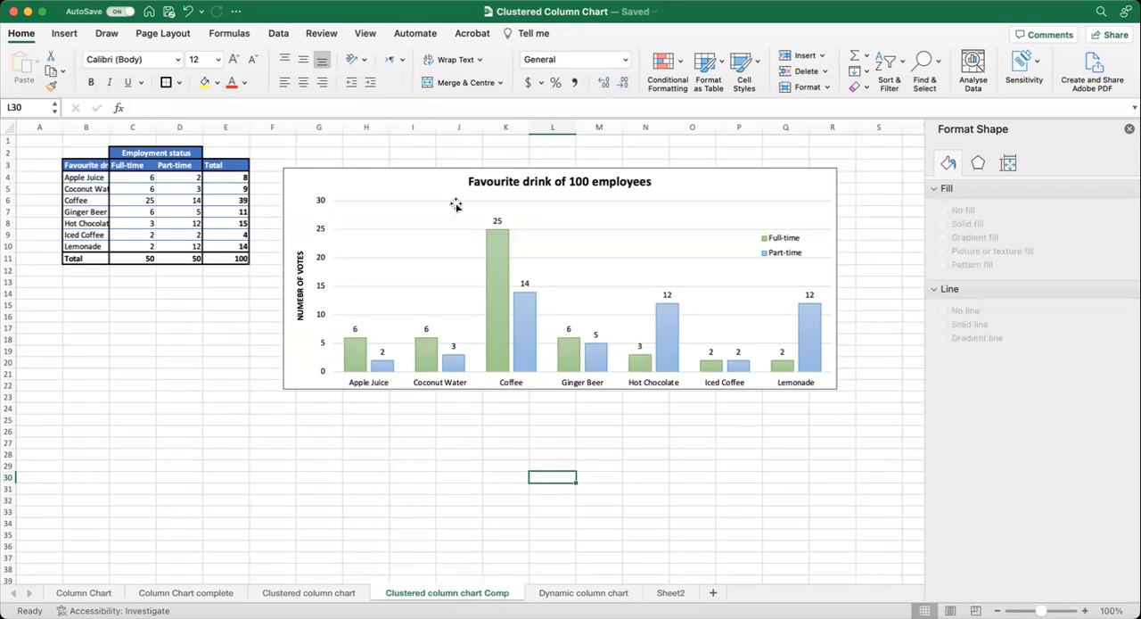
On the Clustered column chart sheet, check the total formulas in E11 and E4, and select the range B3:D10.
left_click(326, 594)
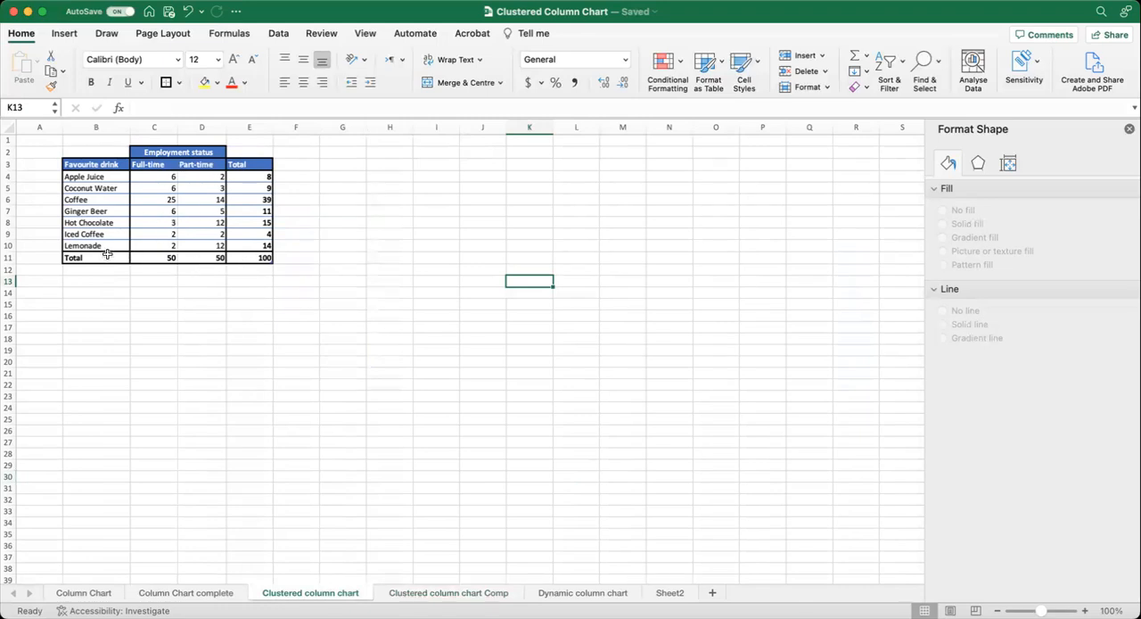
left_click(260, 258)
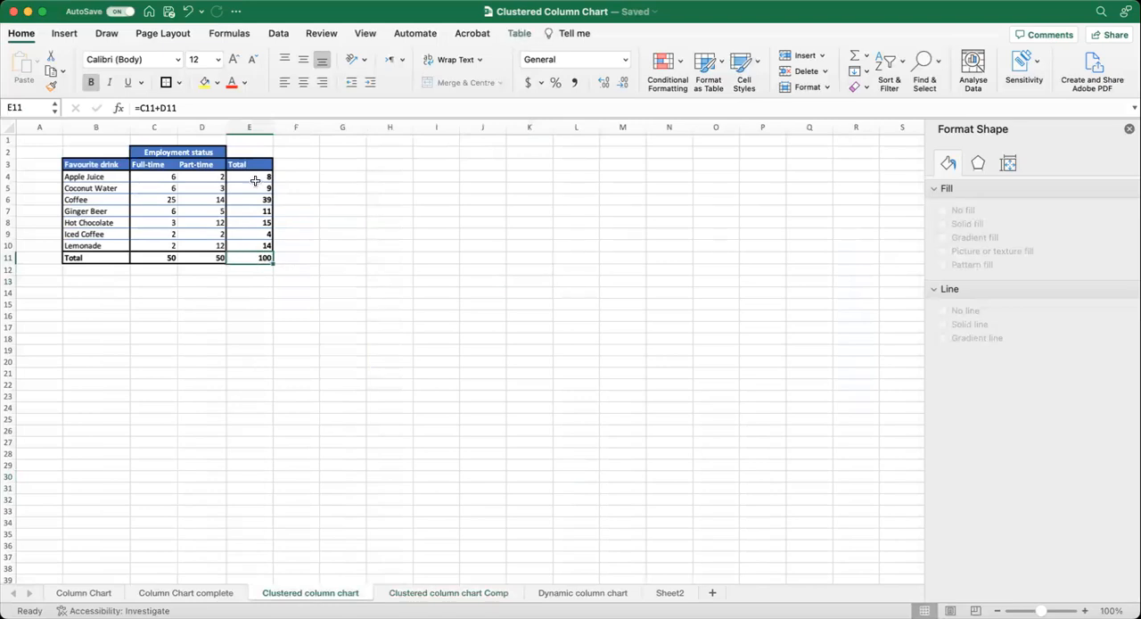
left_click(256, 178)
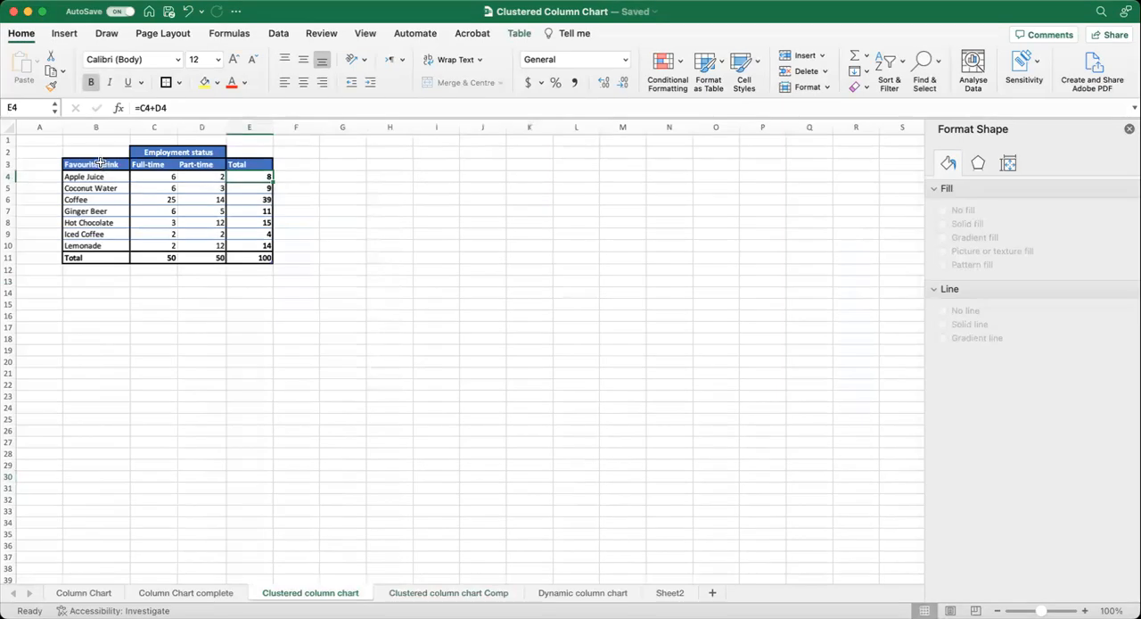
left_click_drag(100, 164, 183, 243)
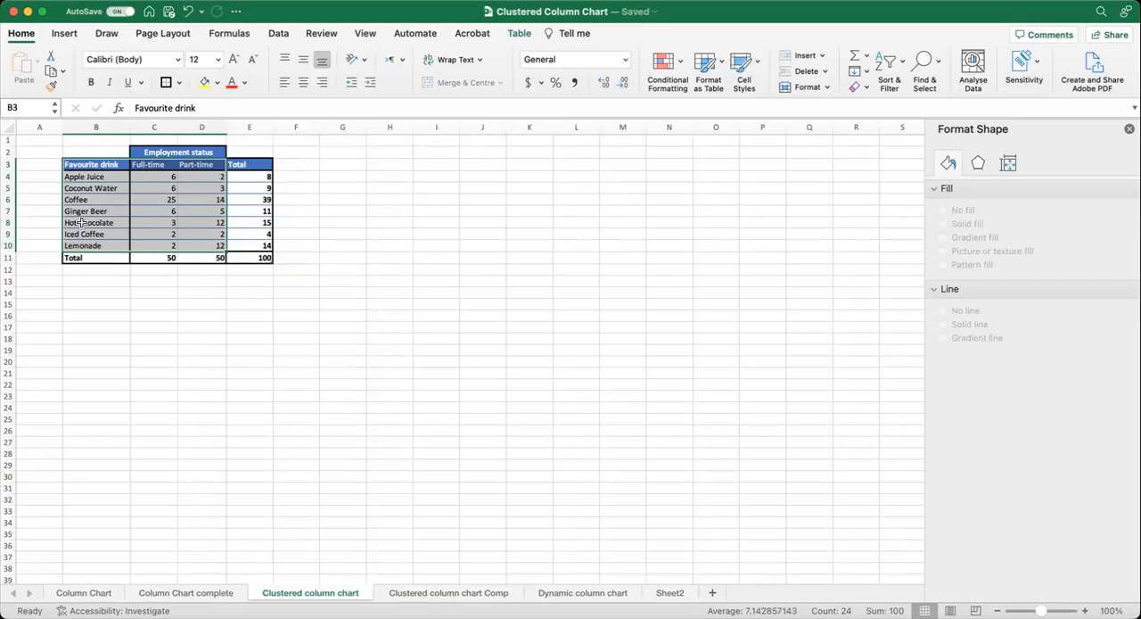
left_click(64, 34)
left_click(532, 65)
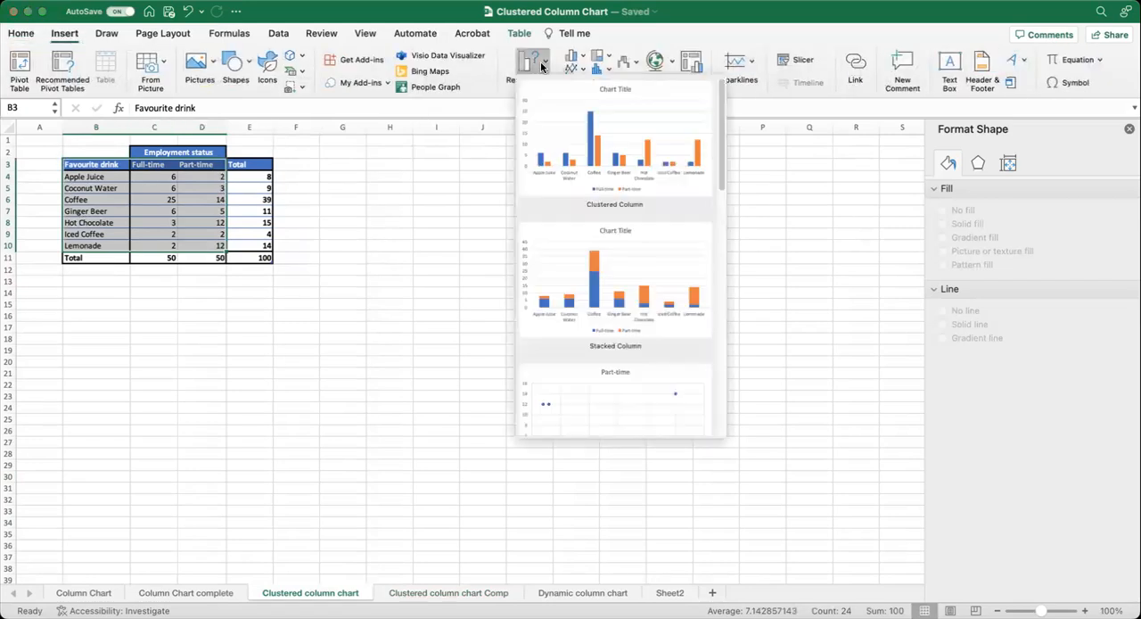
left_click(568, 146)
left_click_drag(545, 291, 522, 156)
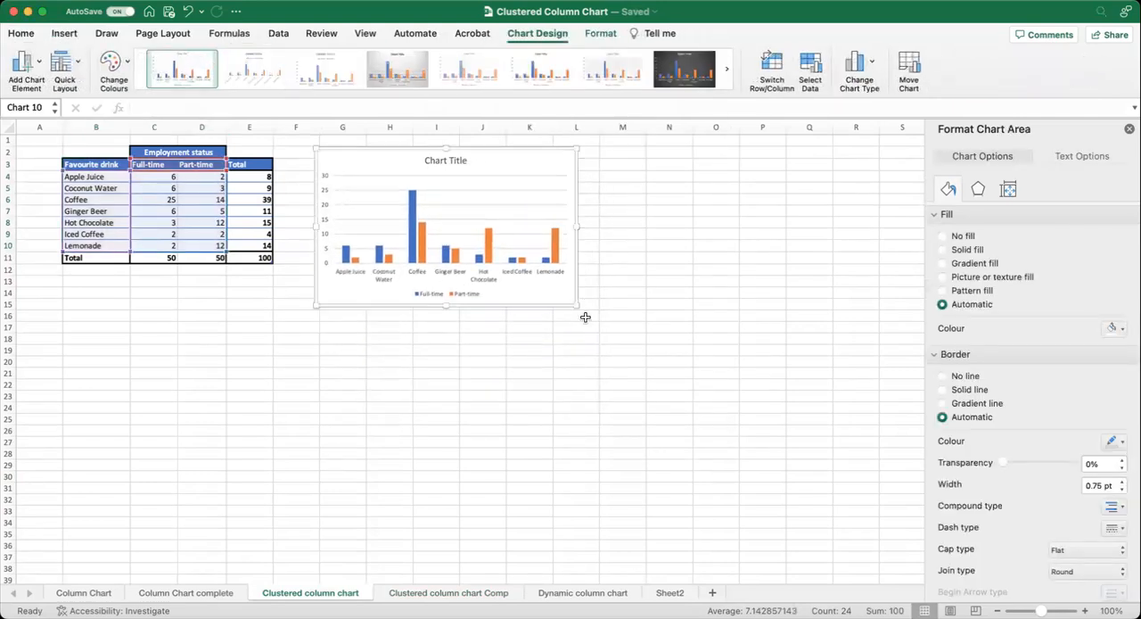
key("Delete")
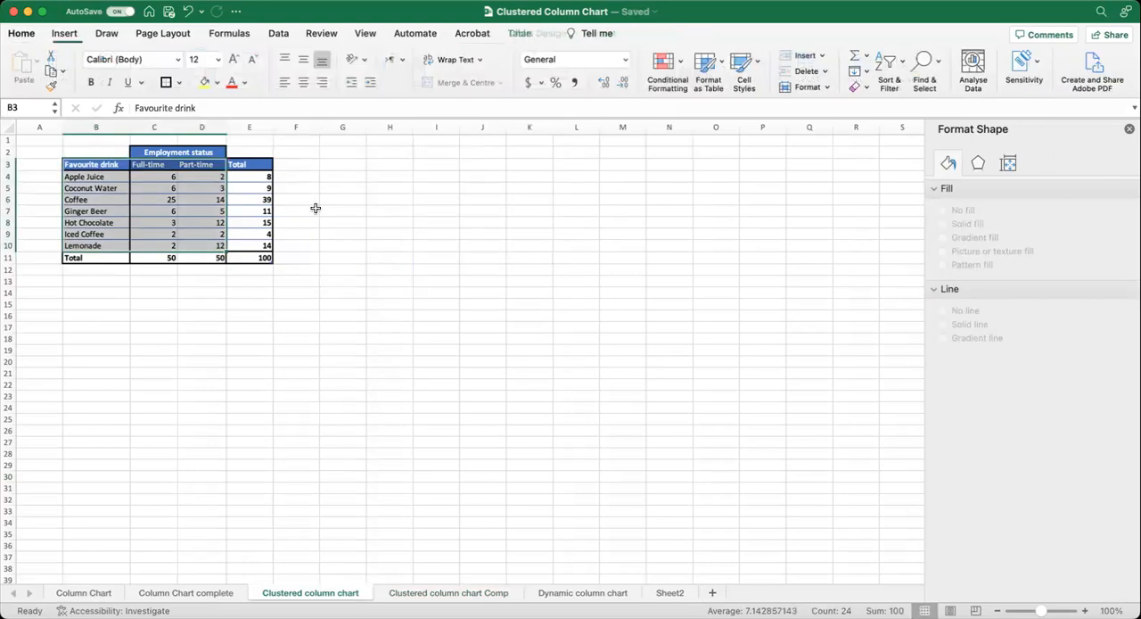
Insert a 2-D clustered column chart from the selected drink data, enlarge it and place it beside the table.
left_click(65, 33)
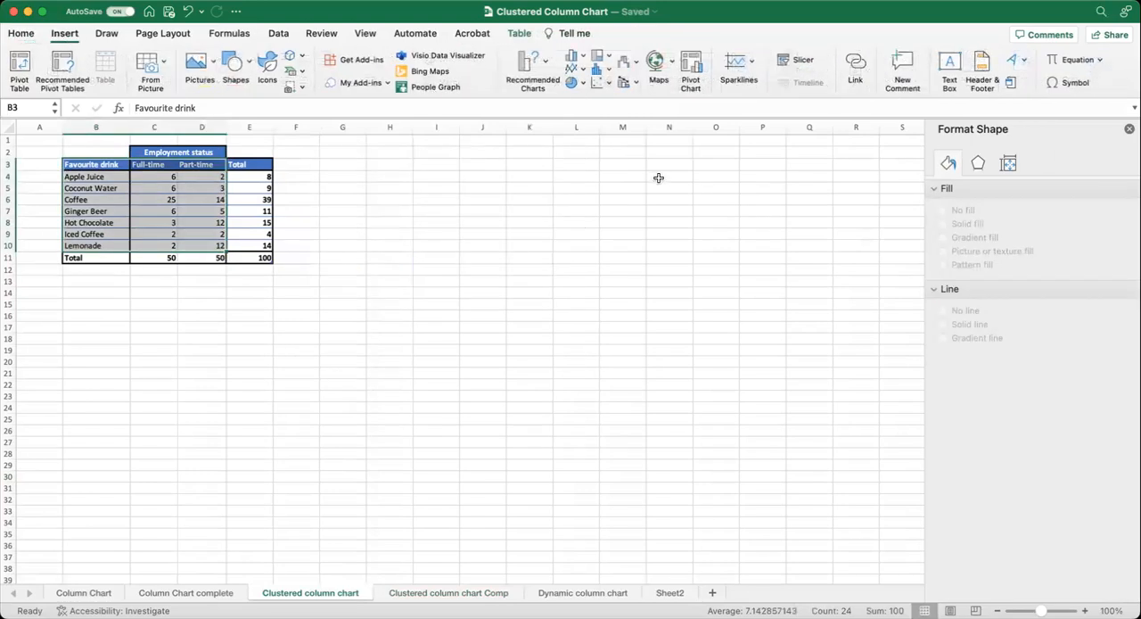
left_click(574, 56)
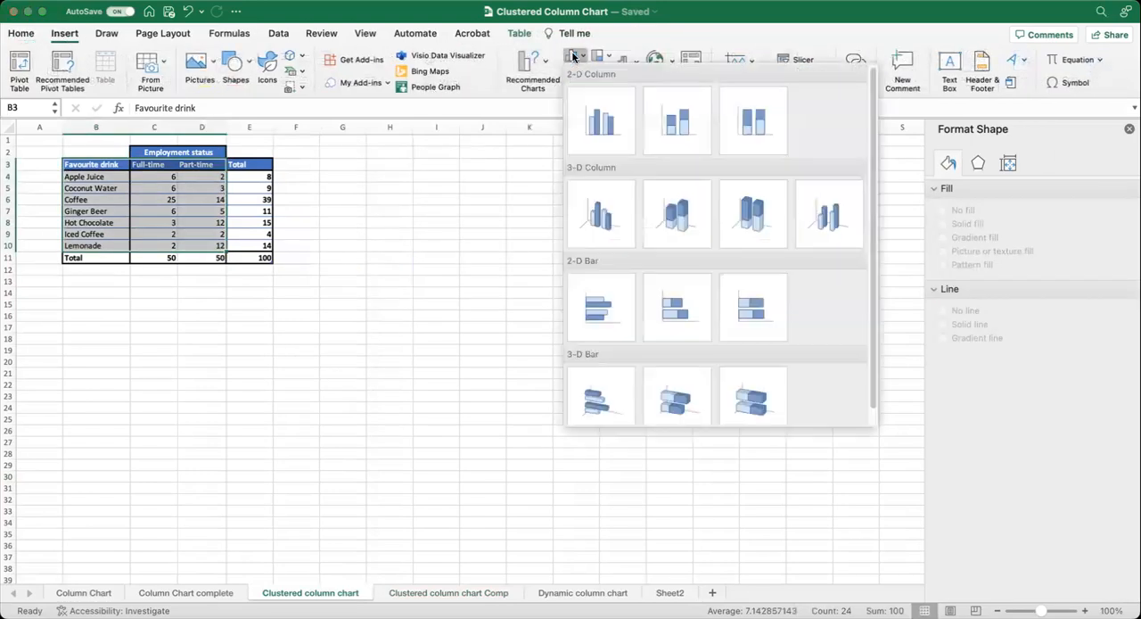
left_click(602, 134)
left_click_drag(570, 286, 546, 160)
left_click_drag(581, 320, 795, 374)
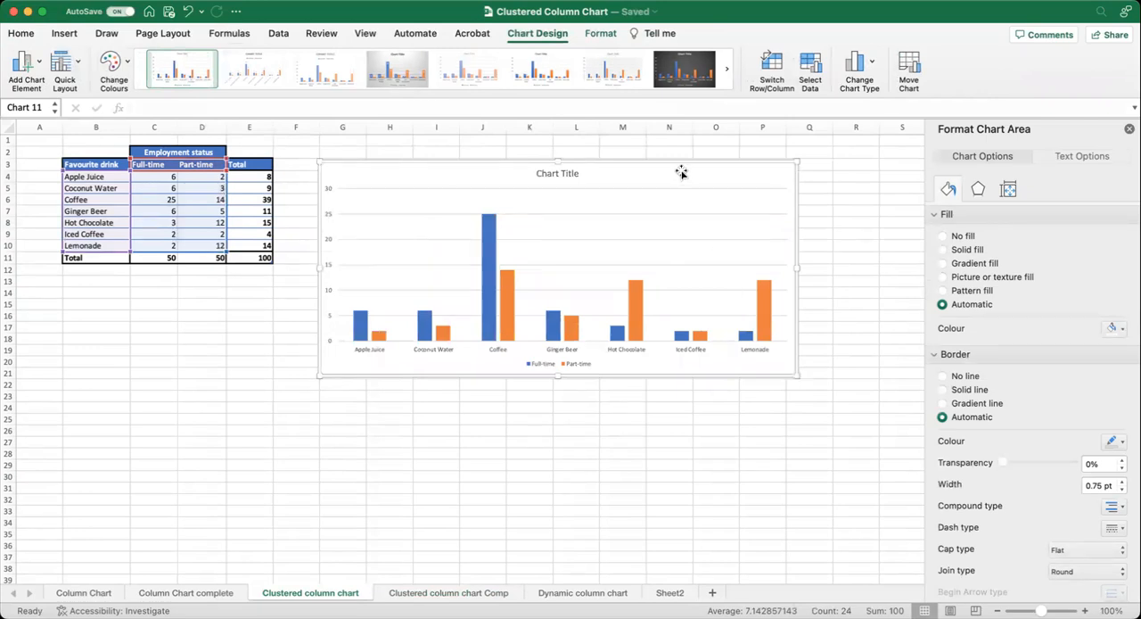
left_click_drag(682, 173, 669, 148)
left_click_drag(589, 151, 571, 185)
scroll(528, 187, "right", 1)
Change the chart title to "Favourite drink of employees".
left_click(528, 187)
double_click(518, 188)
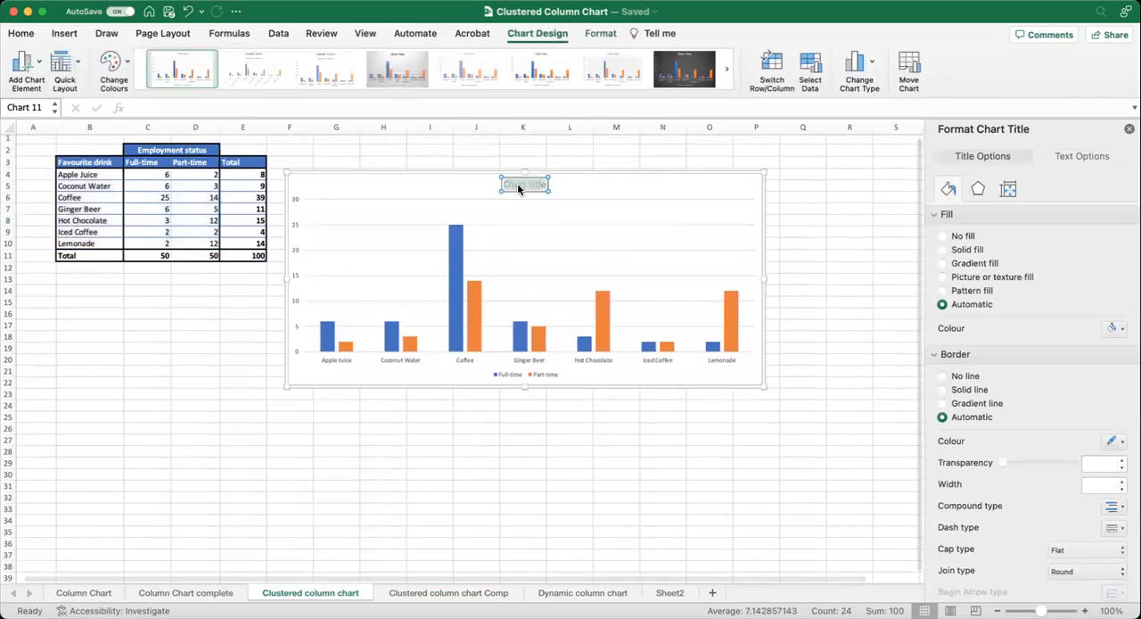
type("Favou")
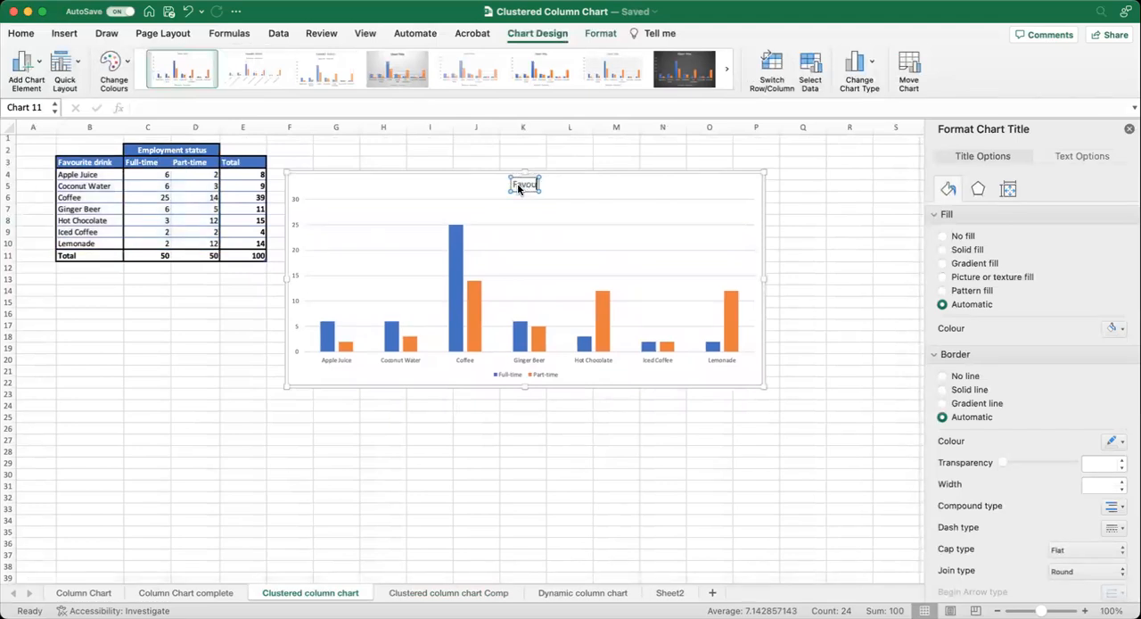
type("rite drink of employees")
left_click(377, 181)
Add a primary vertical axis title reading "Number of votes".
left_click(36, 64)
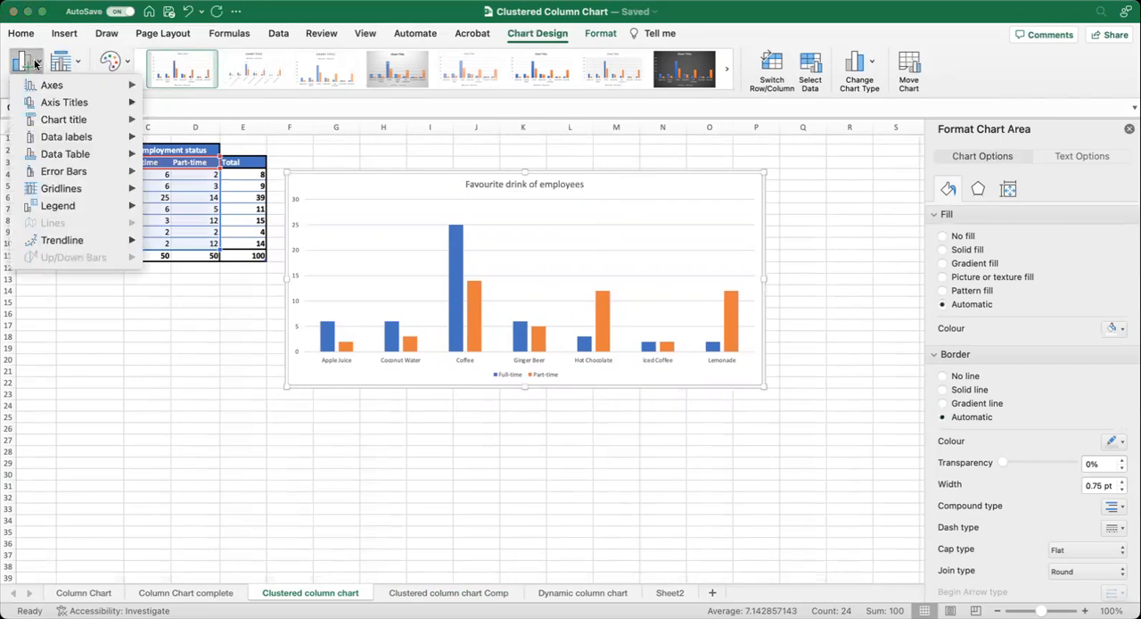
mouse_move(52, 103)
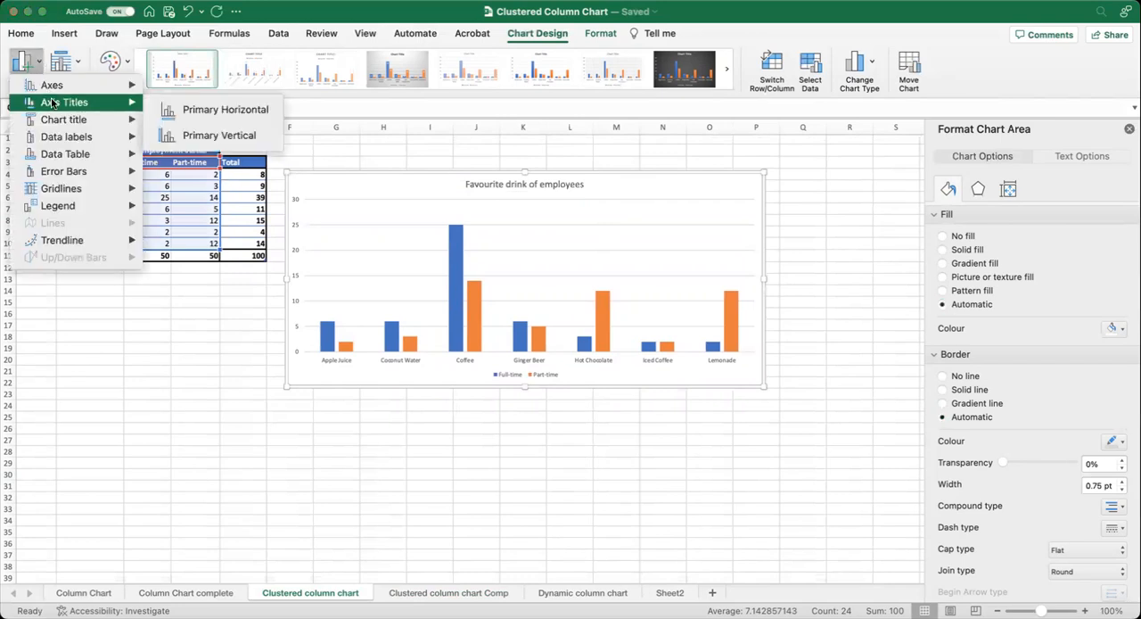
left_click(217, 140)
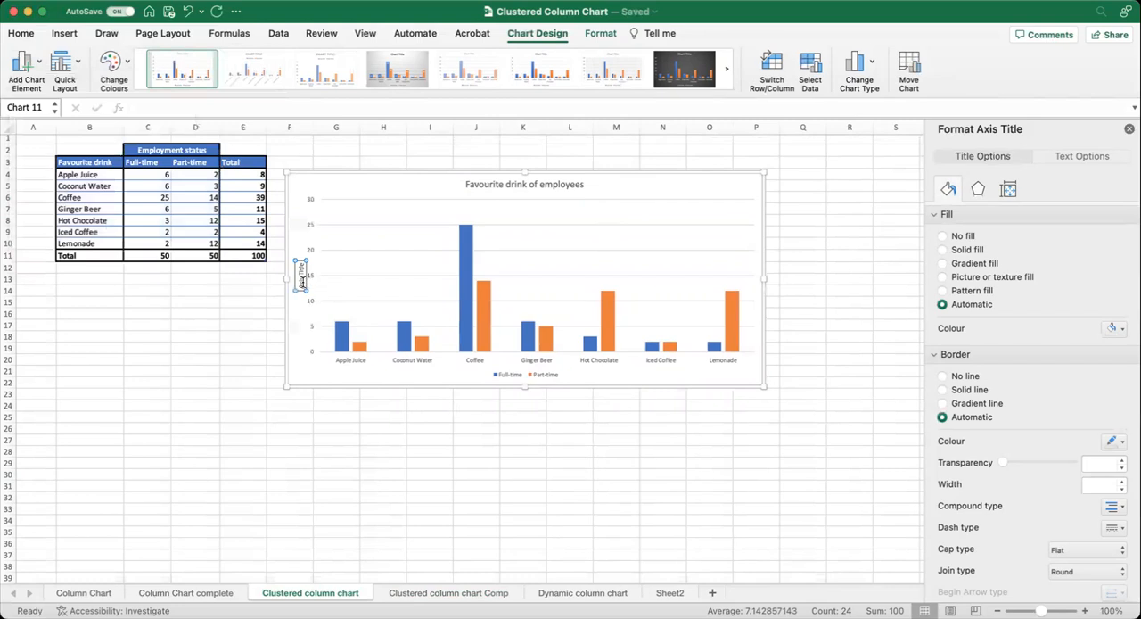
type("Number of votes")
left_click(354, 378)
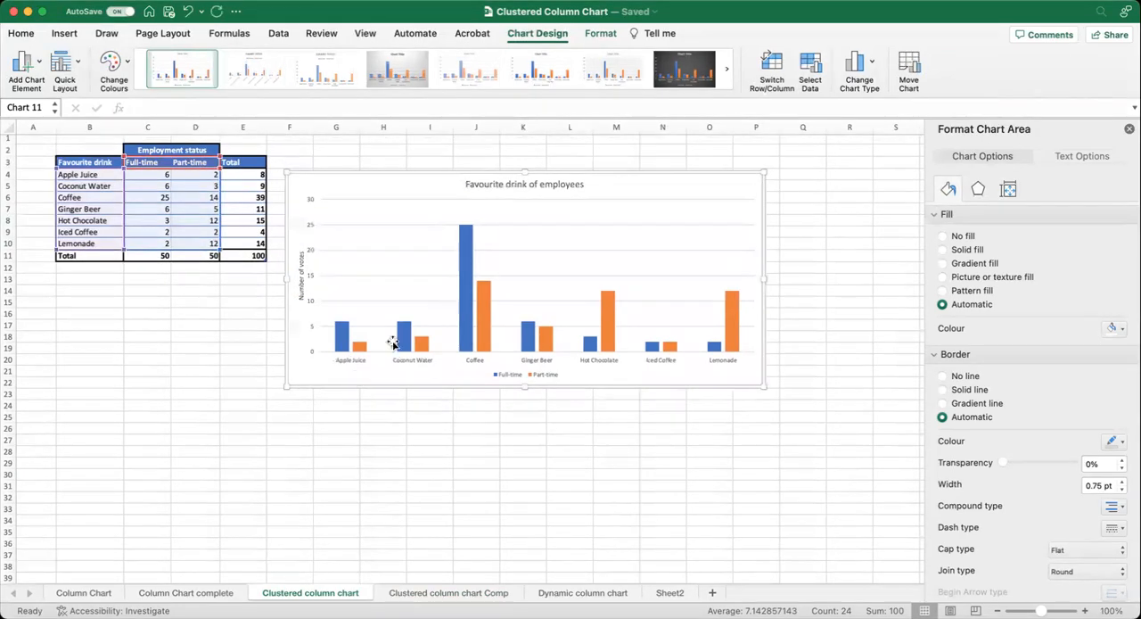
Apply the chart style with lightly shaded, outlined columns and the colourful palette that starts with green and blue.
scroll(422, 205, "down", 1)
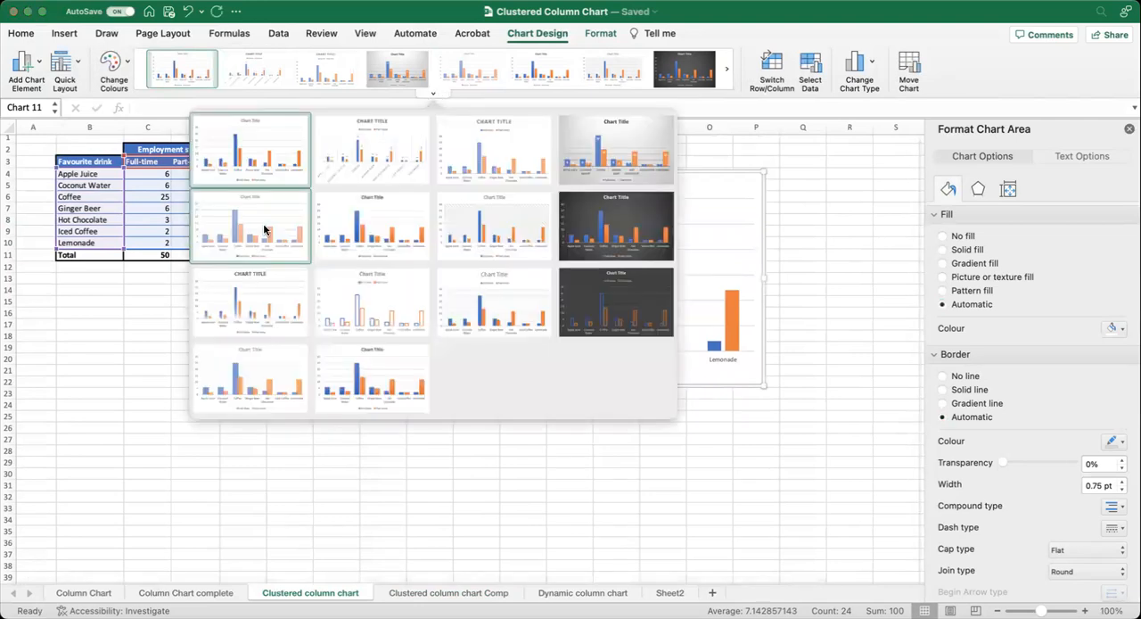
left_click(264, 230)
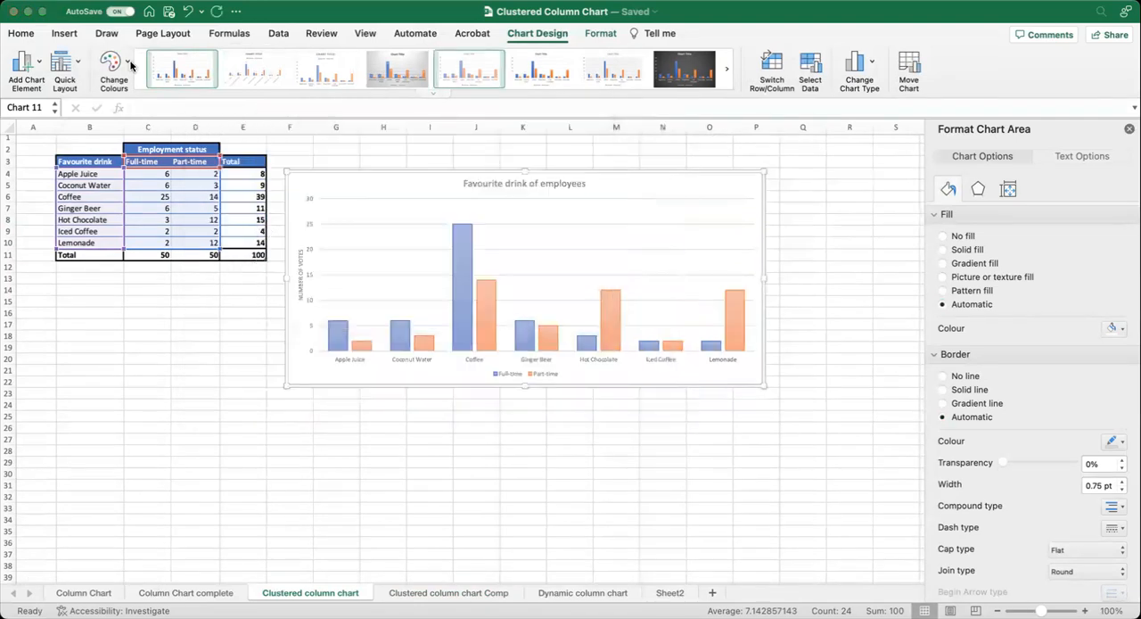
left_click(126, 64)
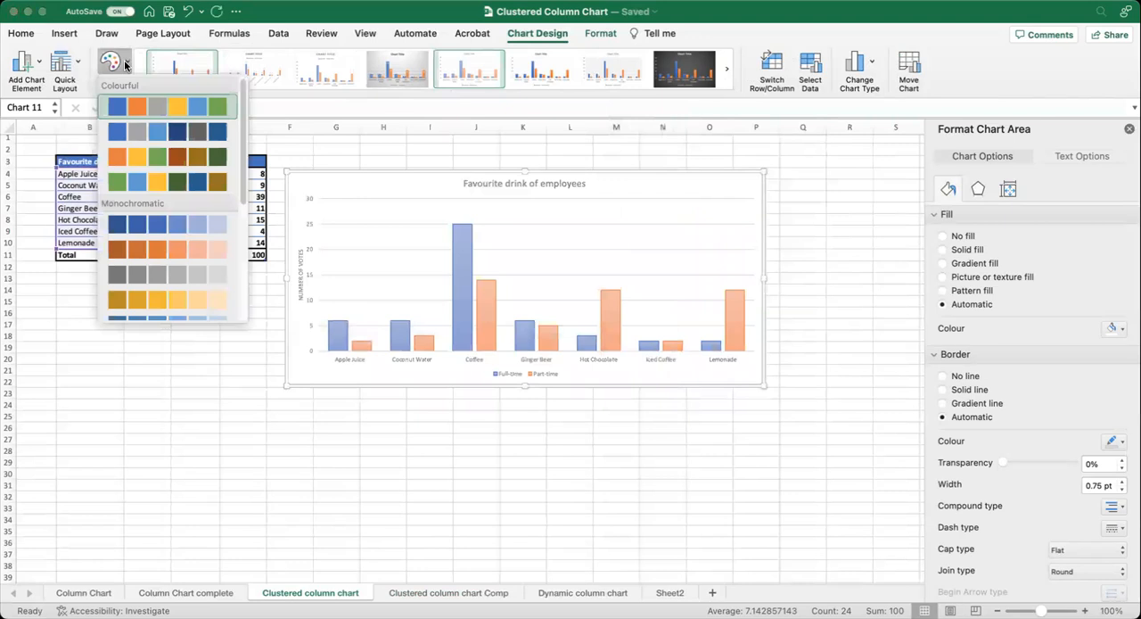
left_click(176, 182)
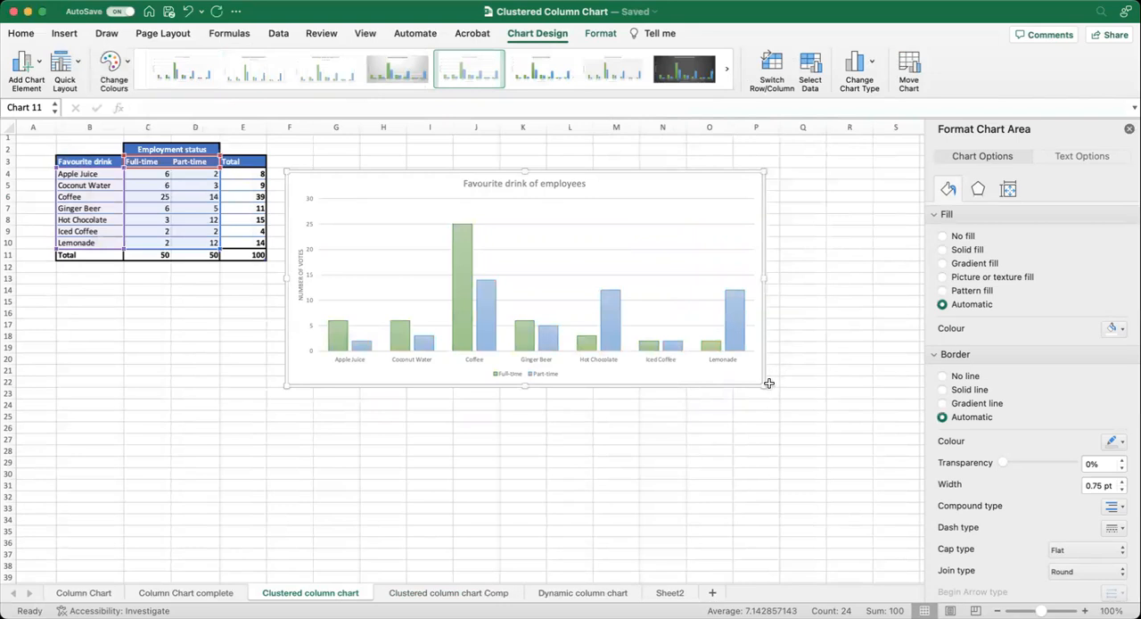
Enlarge the chart to reach column R at about row 23, and make all its text black.
left_click_drag(763, 385, 869, 397)
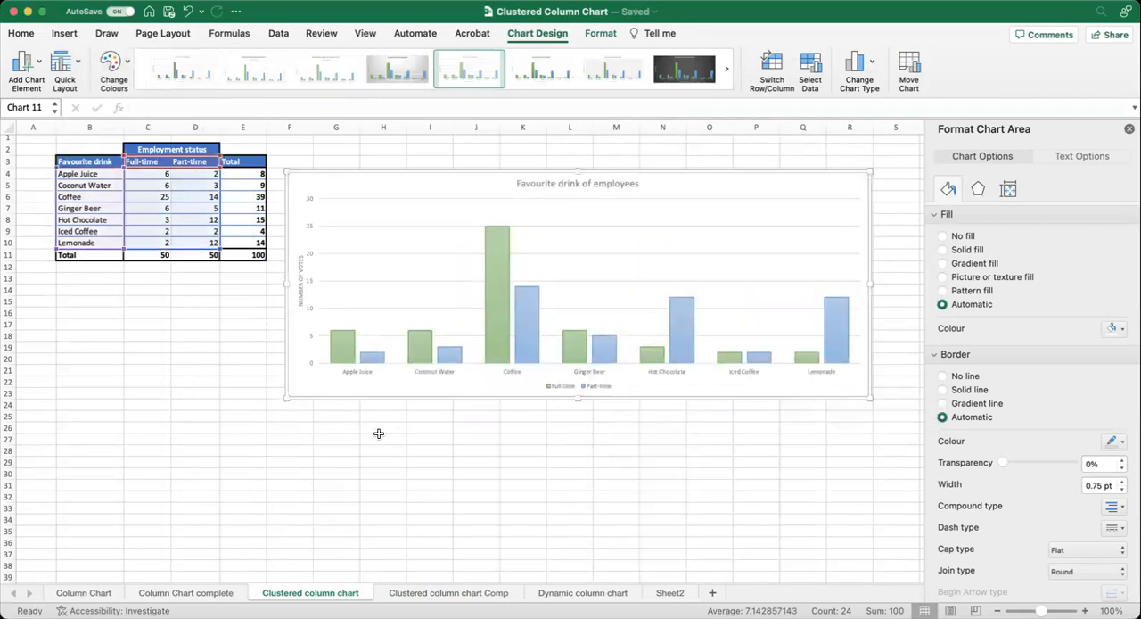
left_click(19, 33)
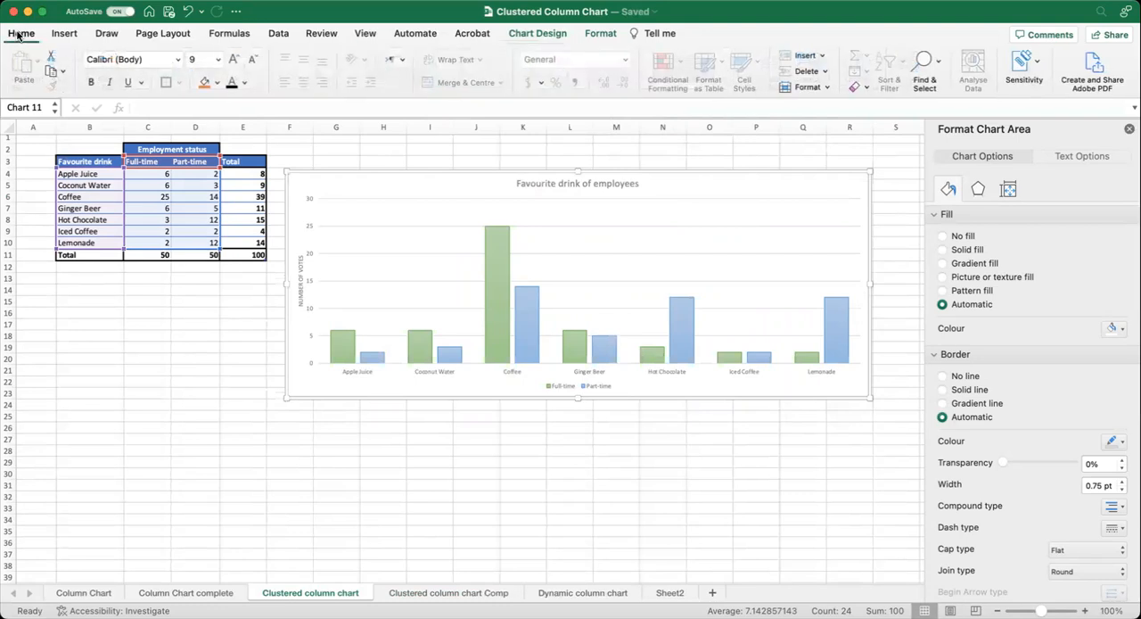
left_click(230, 84)
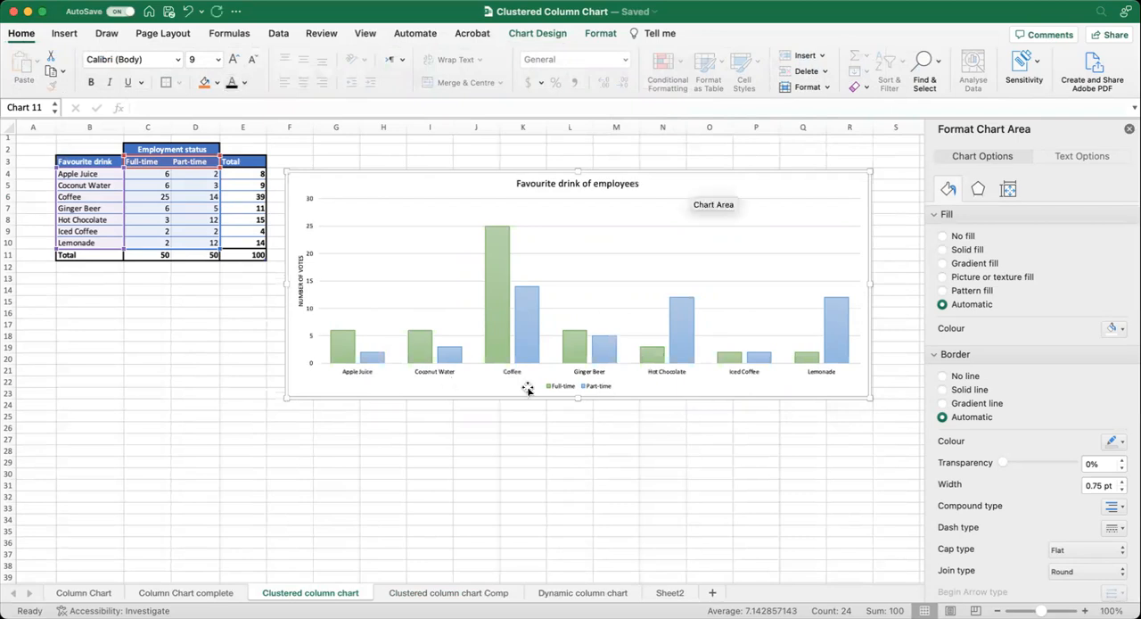
Set the chart legend's position to Top Right.
left_click(563, 389)
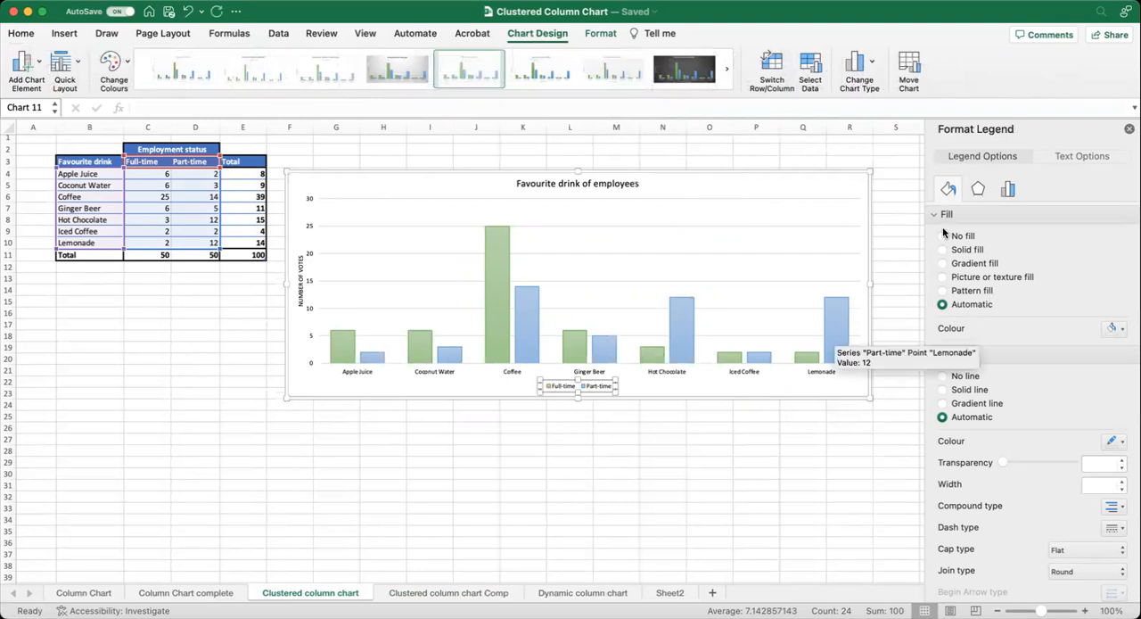
left_click(1008, 191)
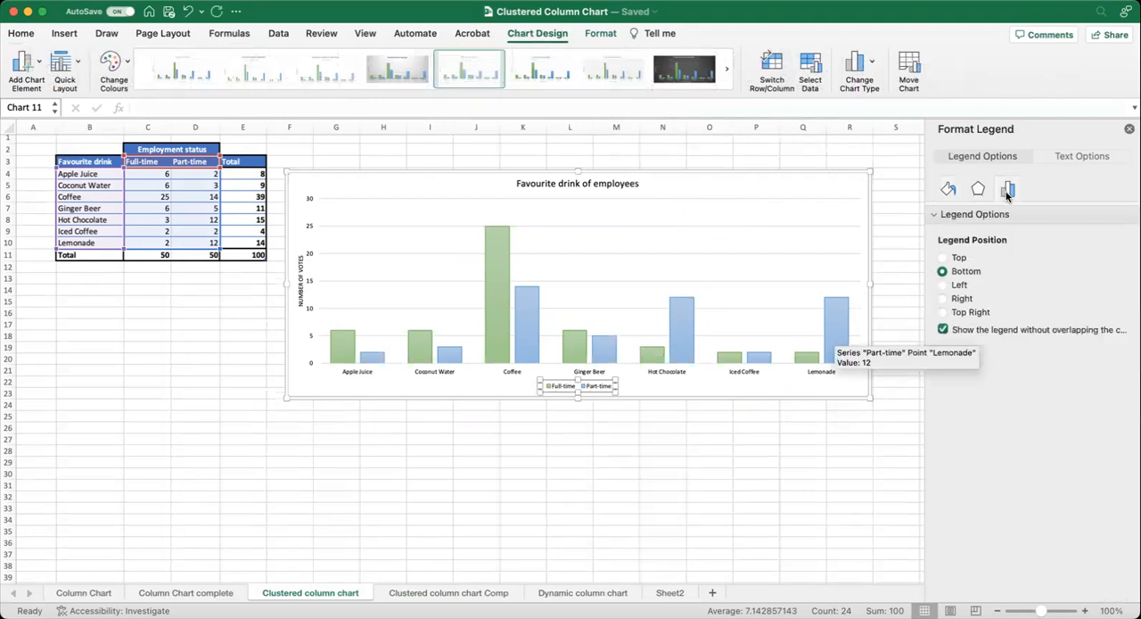
left_click(942, 312)
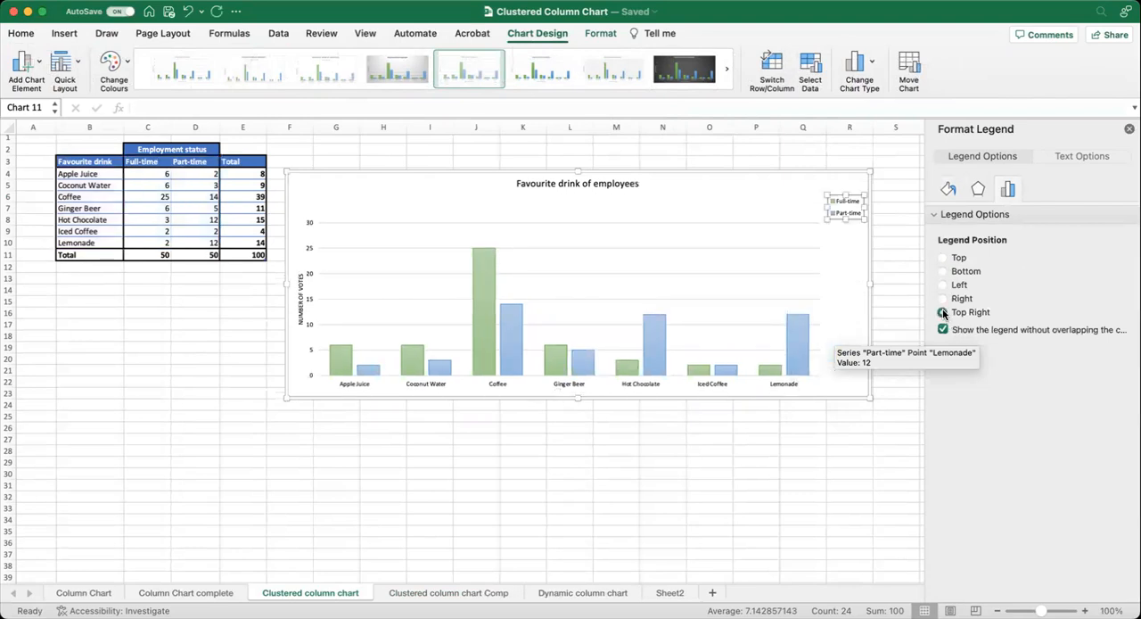
left_click(687, 198)
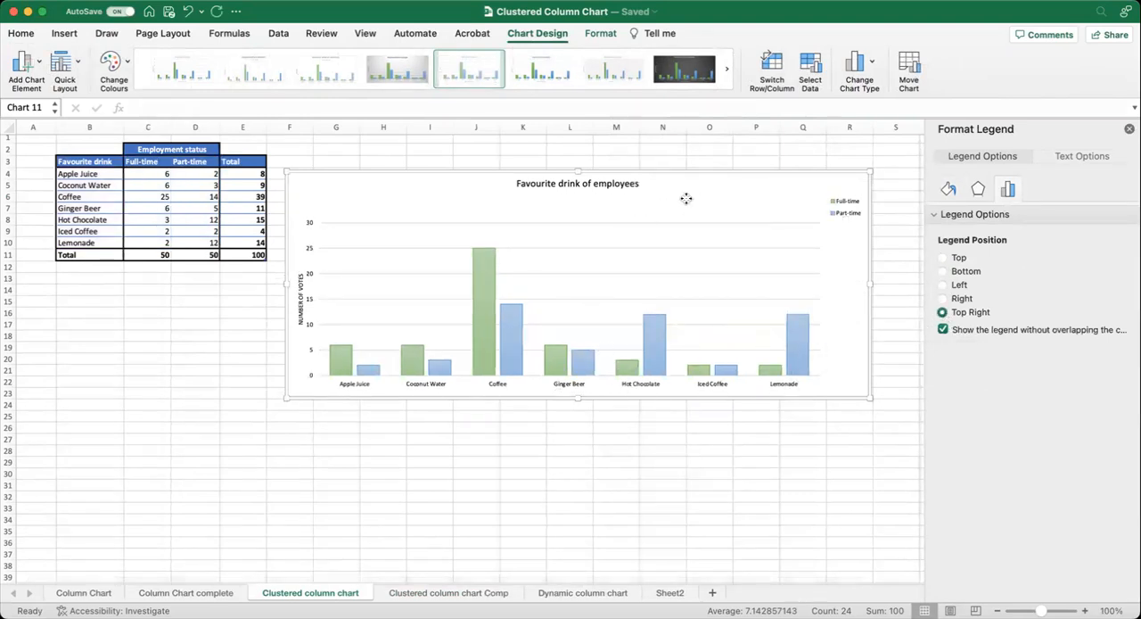
Set the chart title's font size to 18.
left_click(574, 184)
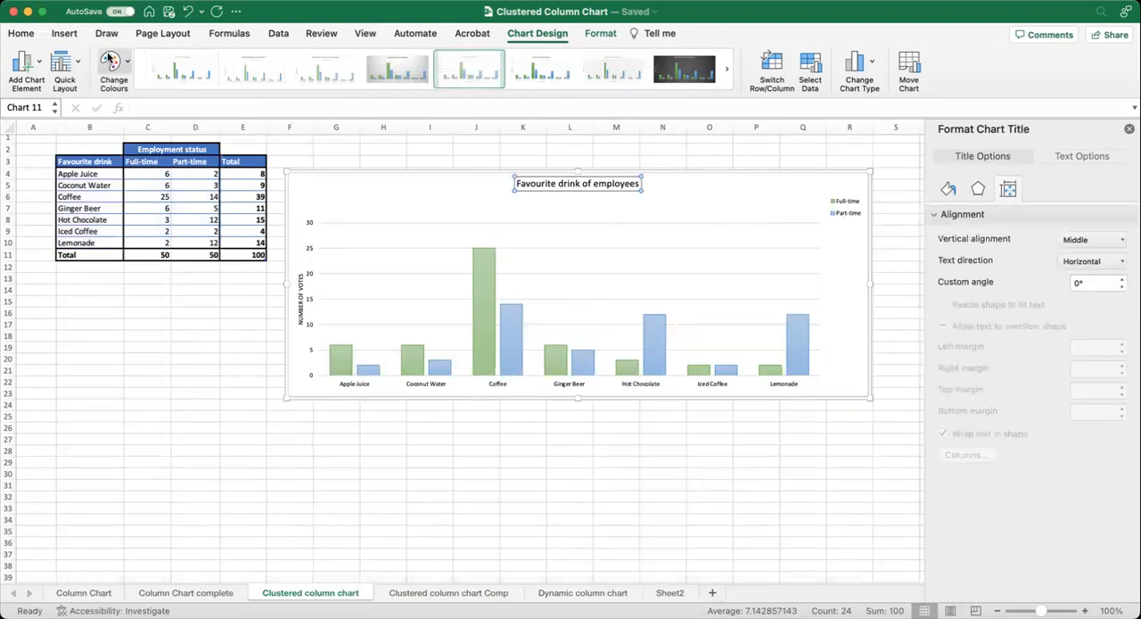
left_click(20, 34)
left_click(217, 61)
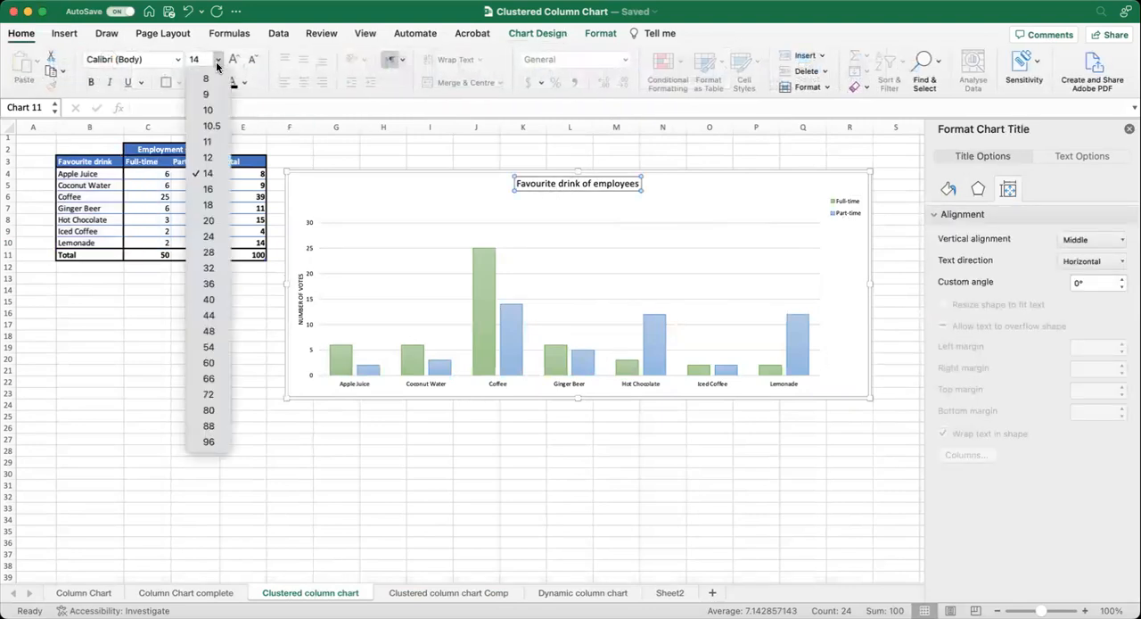
left_click(205, 203)
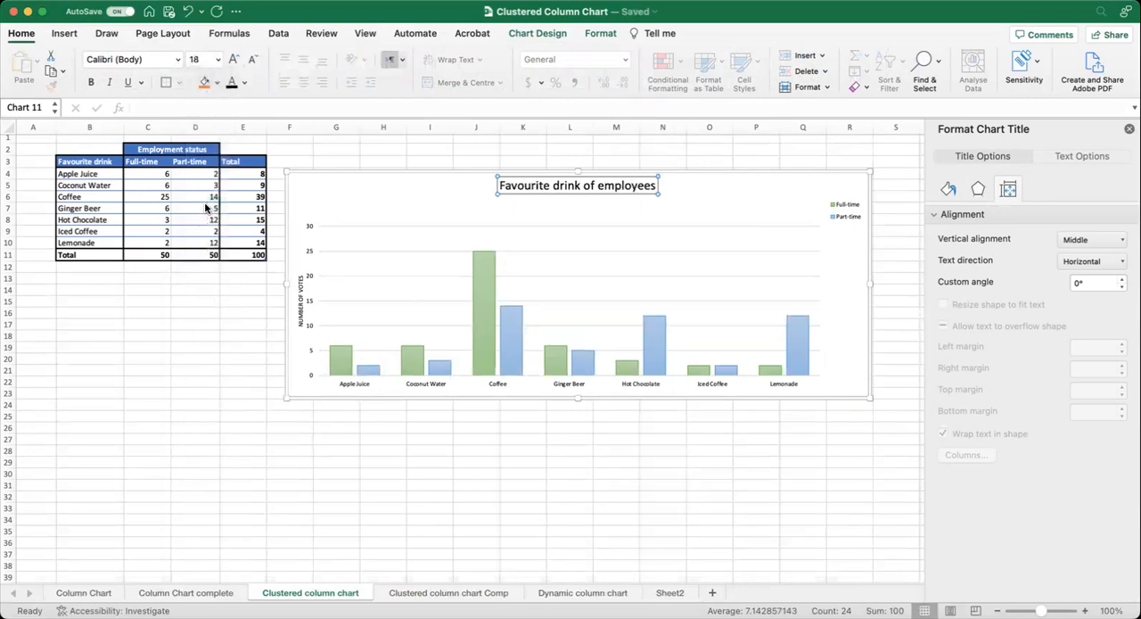
Set the vertical axis title to font size 12 and make it bold.
left_click(301, 307)
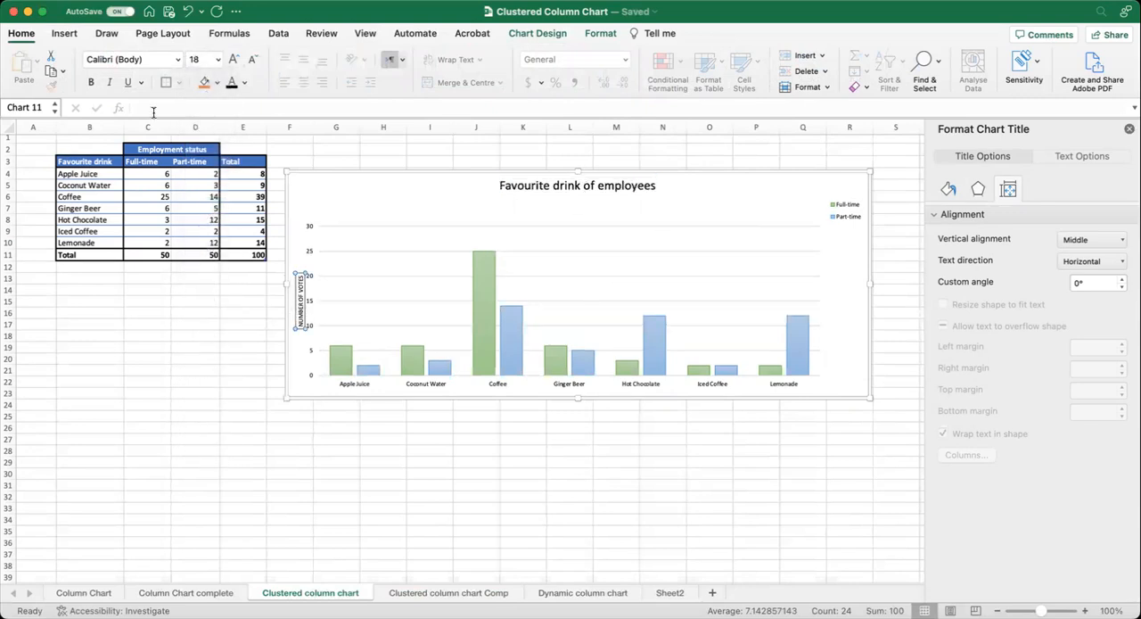
left_click(217, 60)
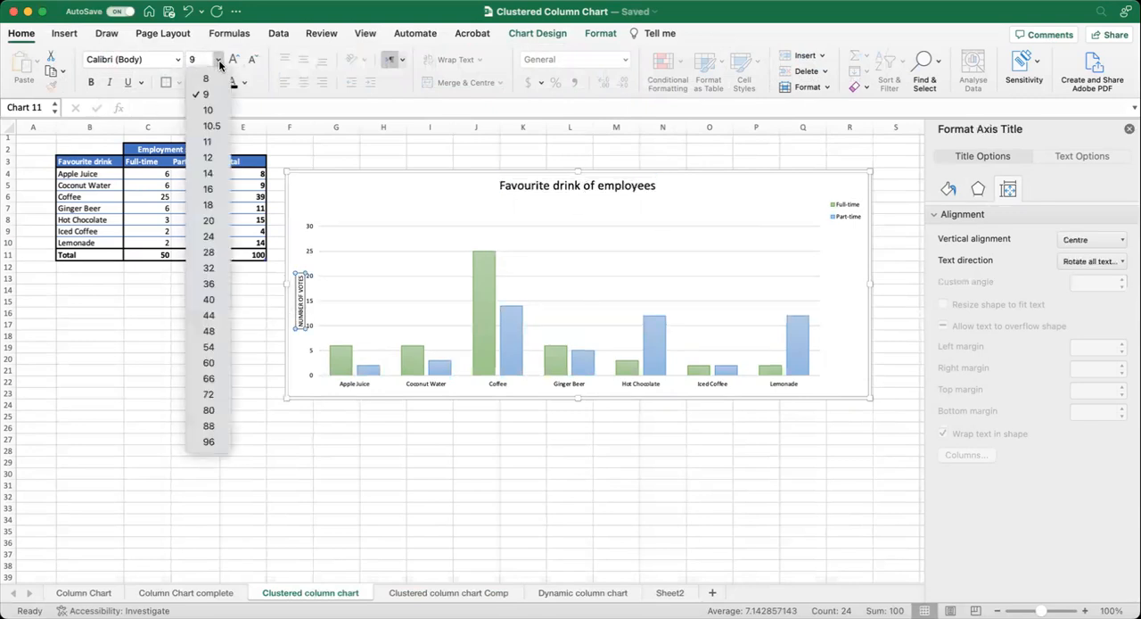
left_click(208, 158)
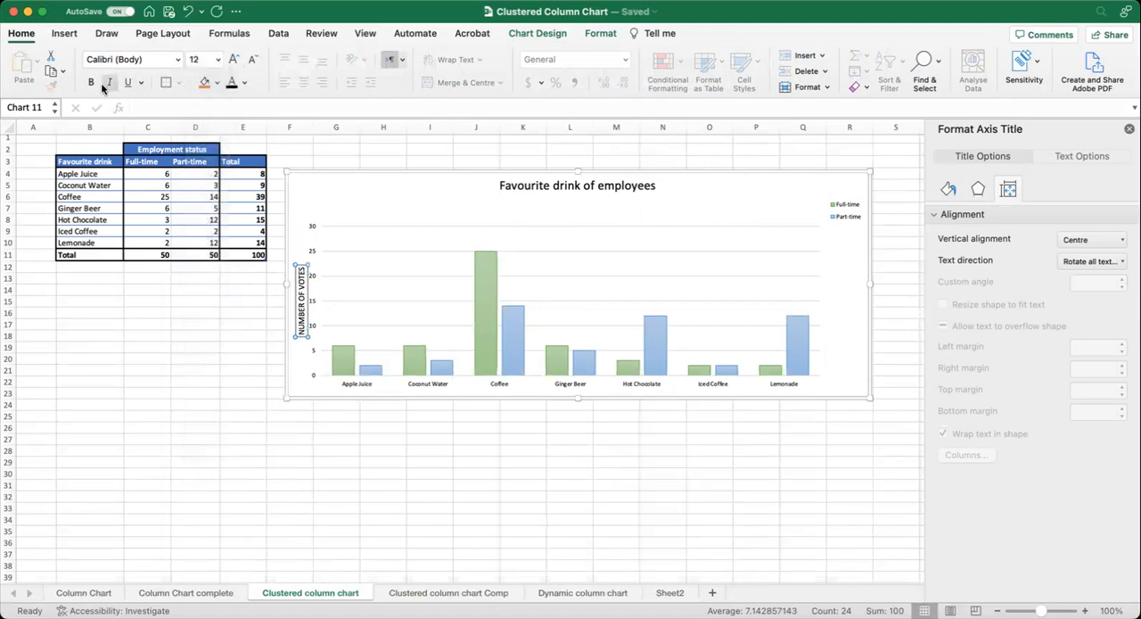
left_click(91, 81)
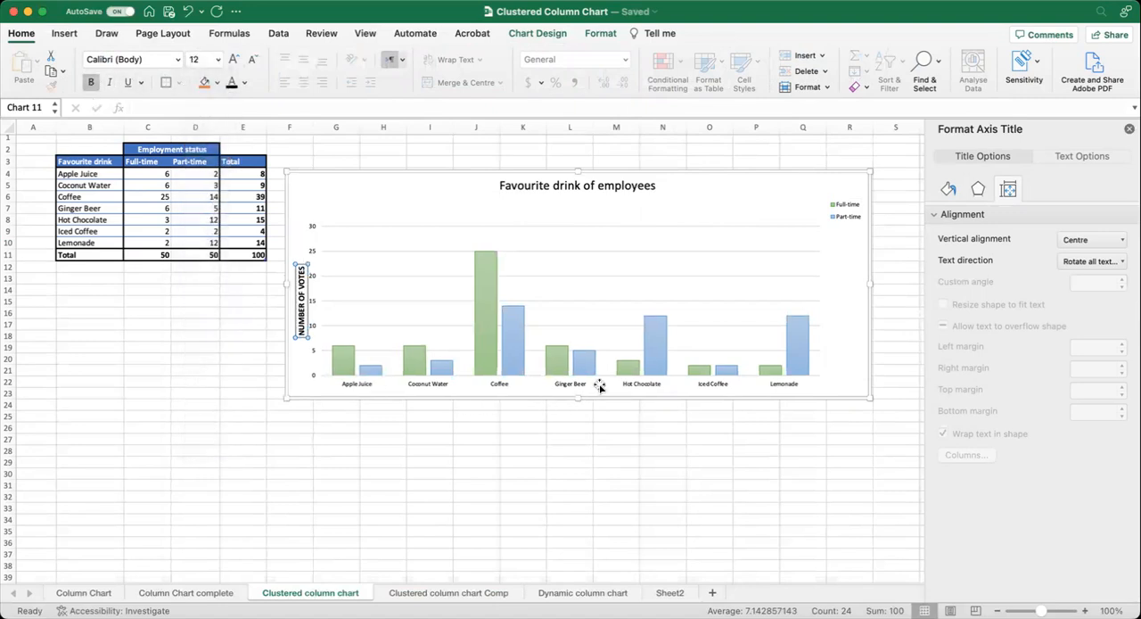
Set the font size of the horizontal axis drink labels to 12.
left_click(493, 385)
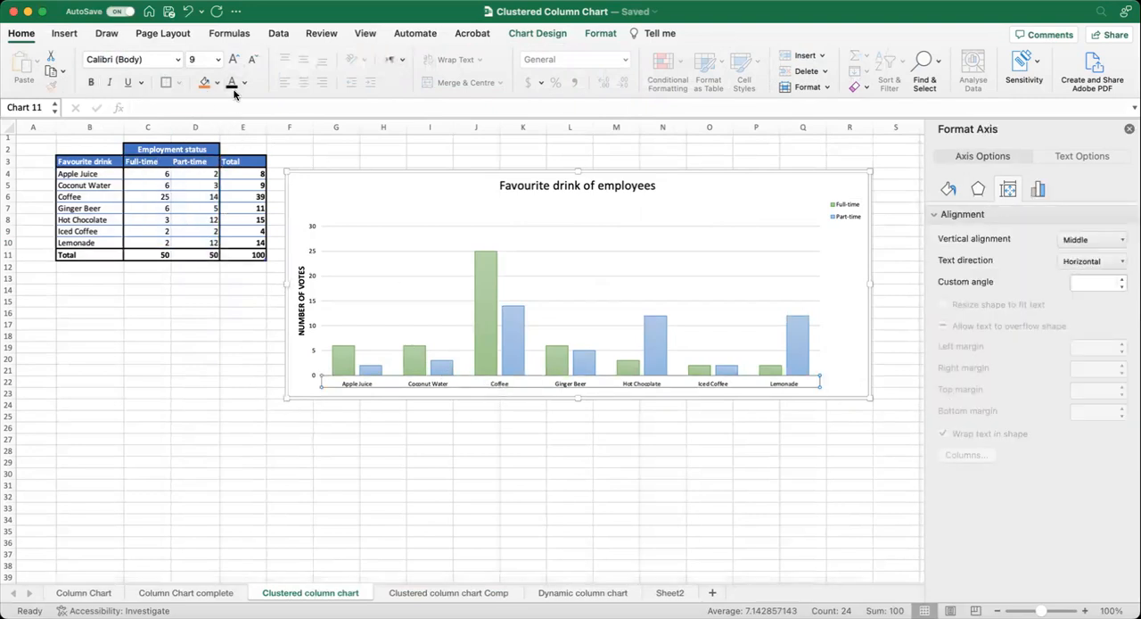
left_click(218, 58)
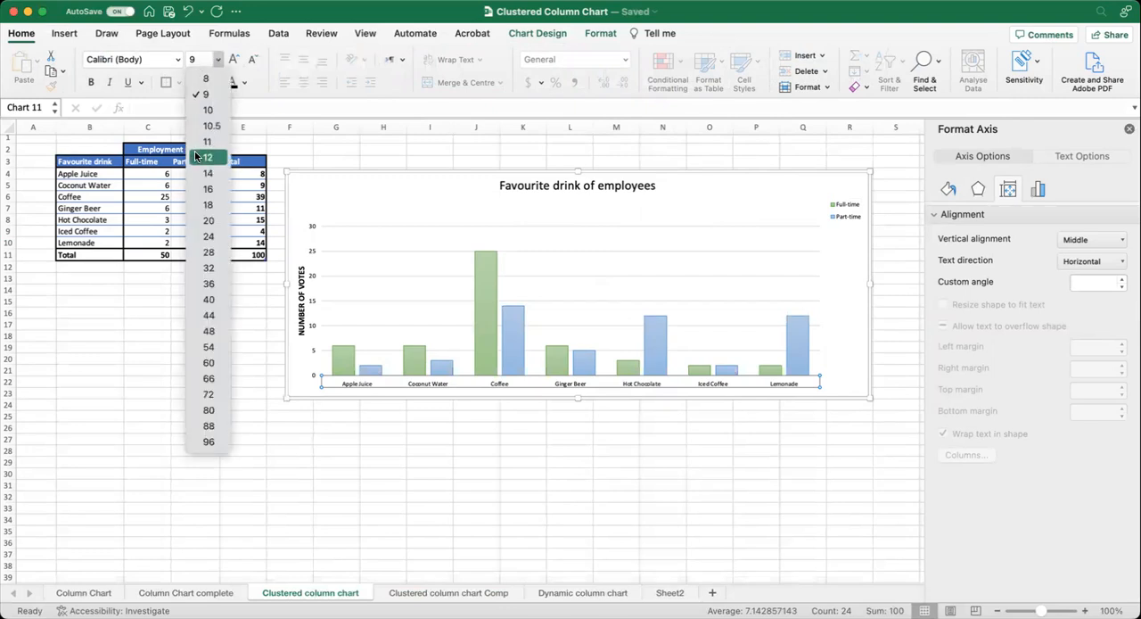
left_click(197, 156)
Add data labels to both chart series, positioned at Outside End.
left_click(552, 238)
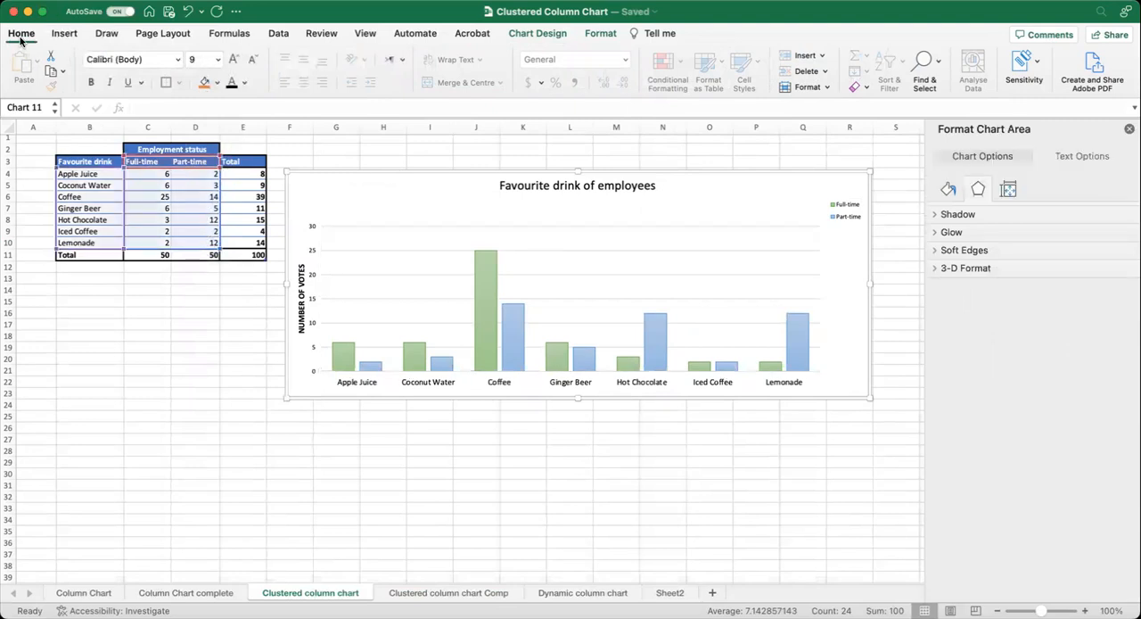
left_click(536, 34)
left_click(37, 68)
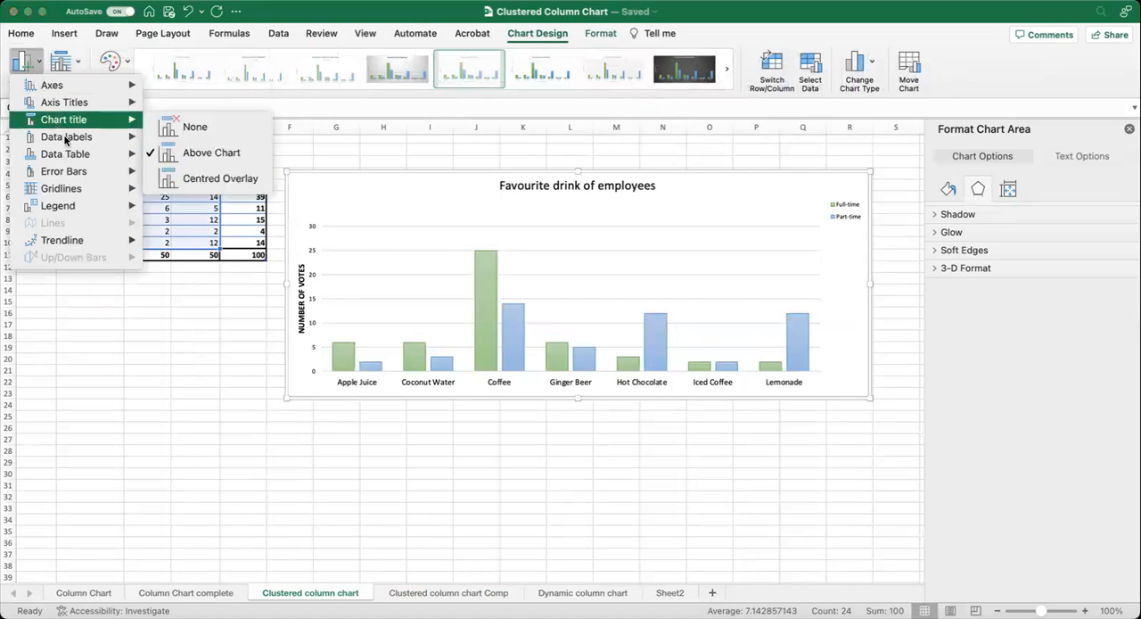
mouse_move(64, 141)
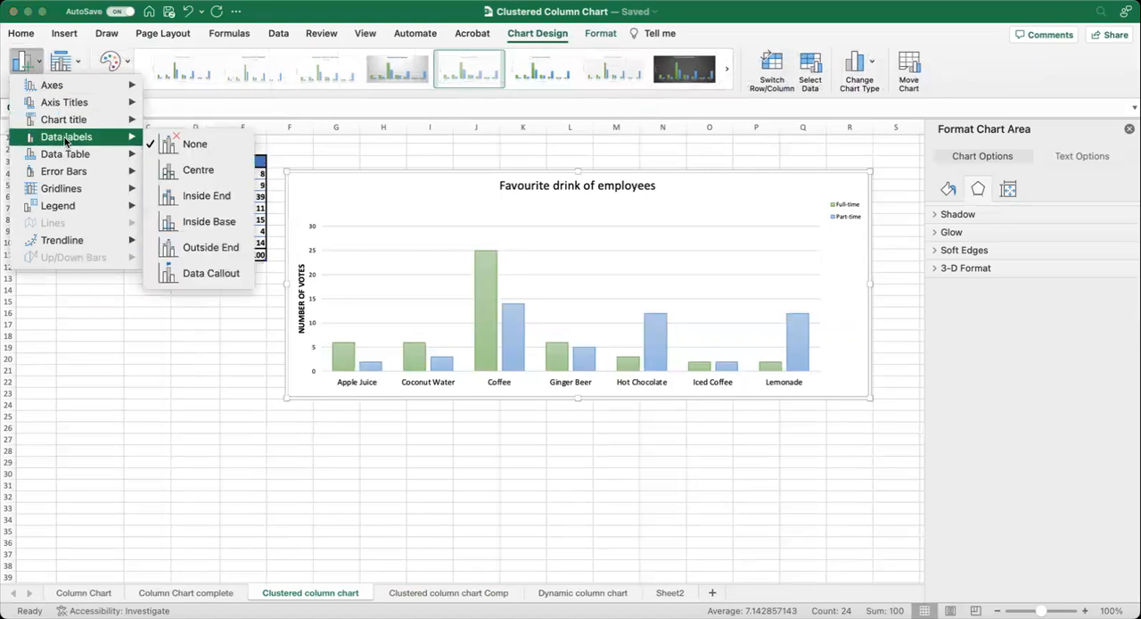
left_click(223, 250)
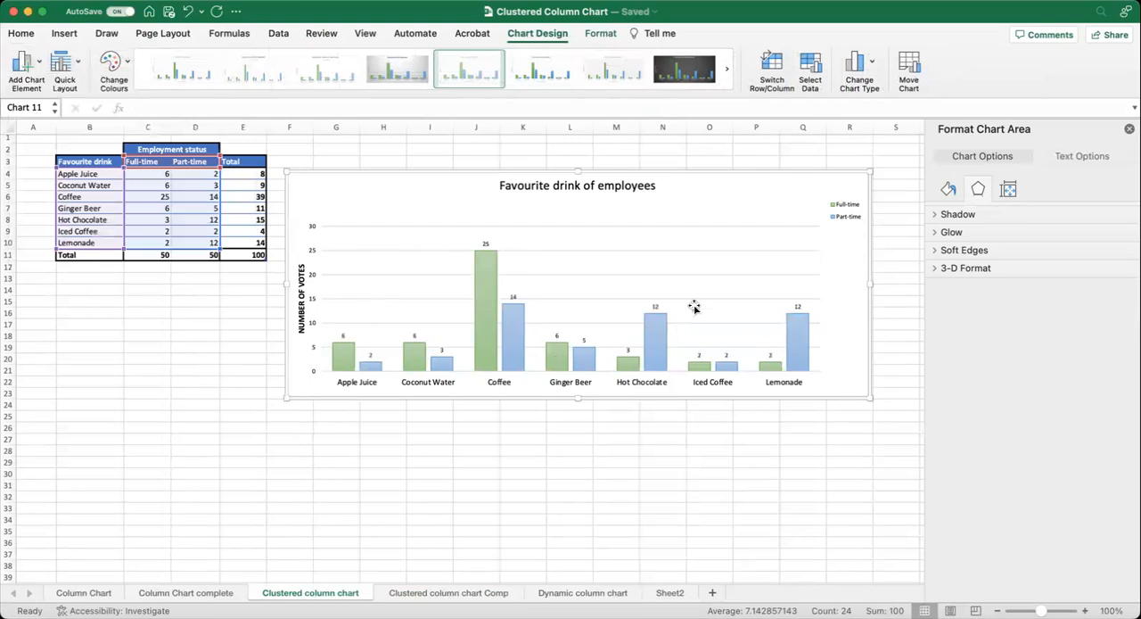
left_click(485, 243)
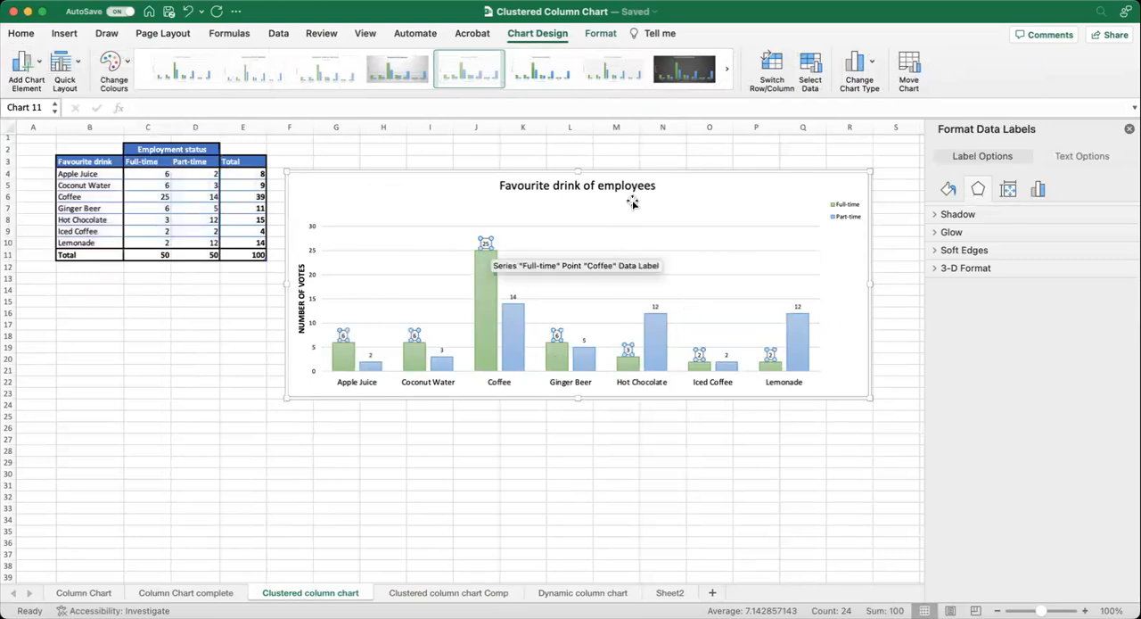
left_click(780, 194)
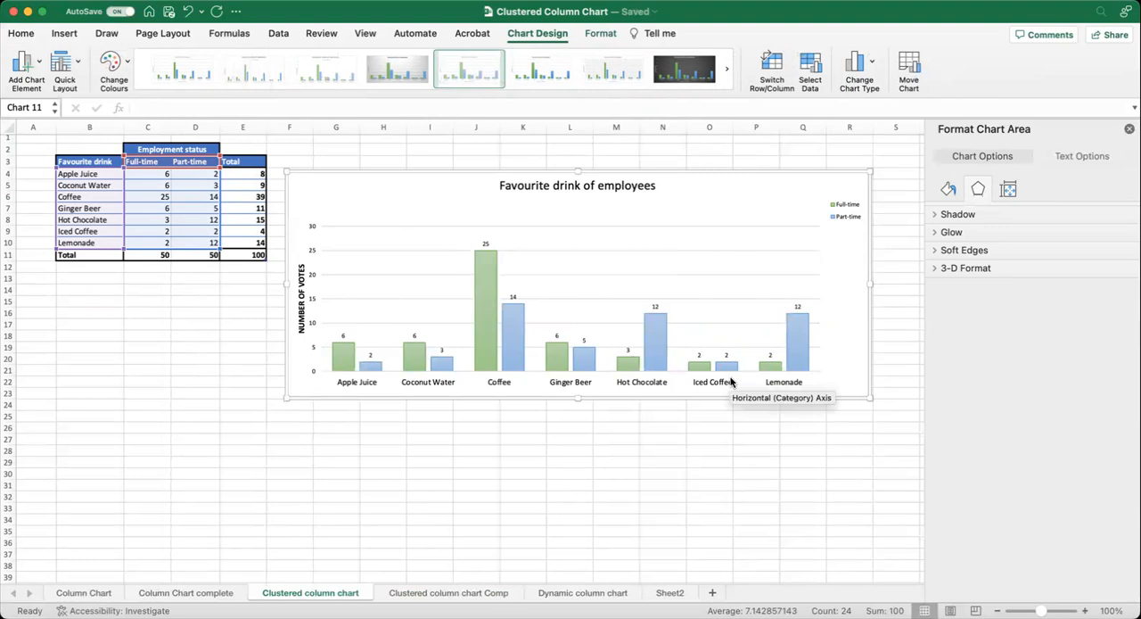
key("super+Tab")
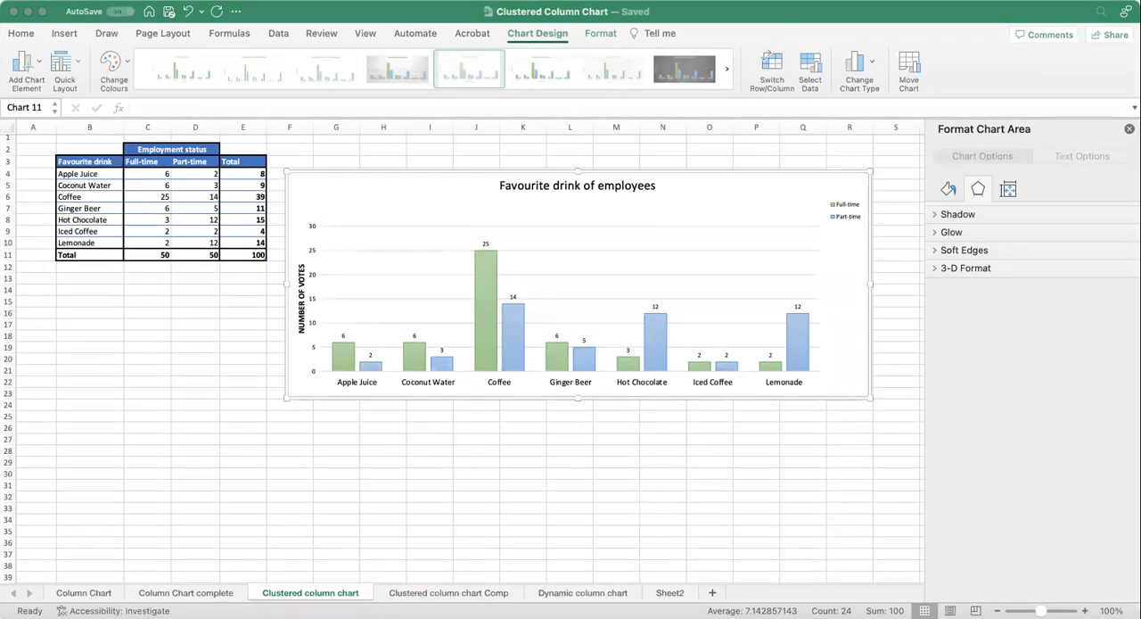
Enlarge the chart legend so its two entries sit side by side, and set its font size to 14.
left_click(797, 340)
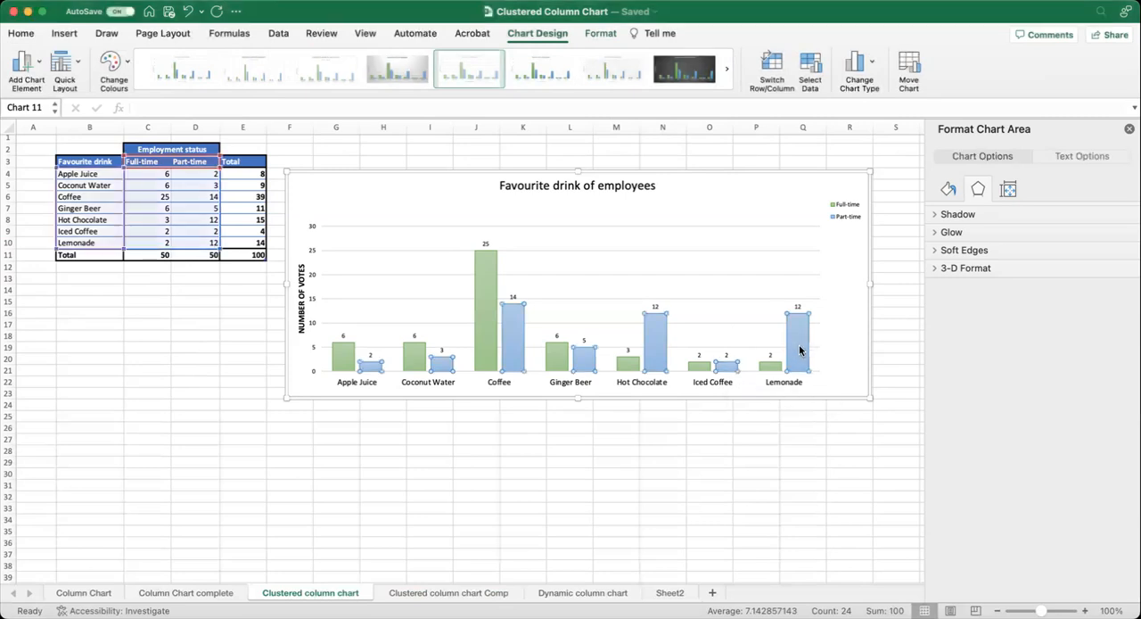
left_click(845, 218)
left_click_drag(826, 223, 760, 239)
left_click(21, 34)
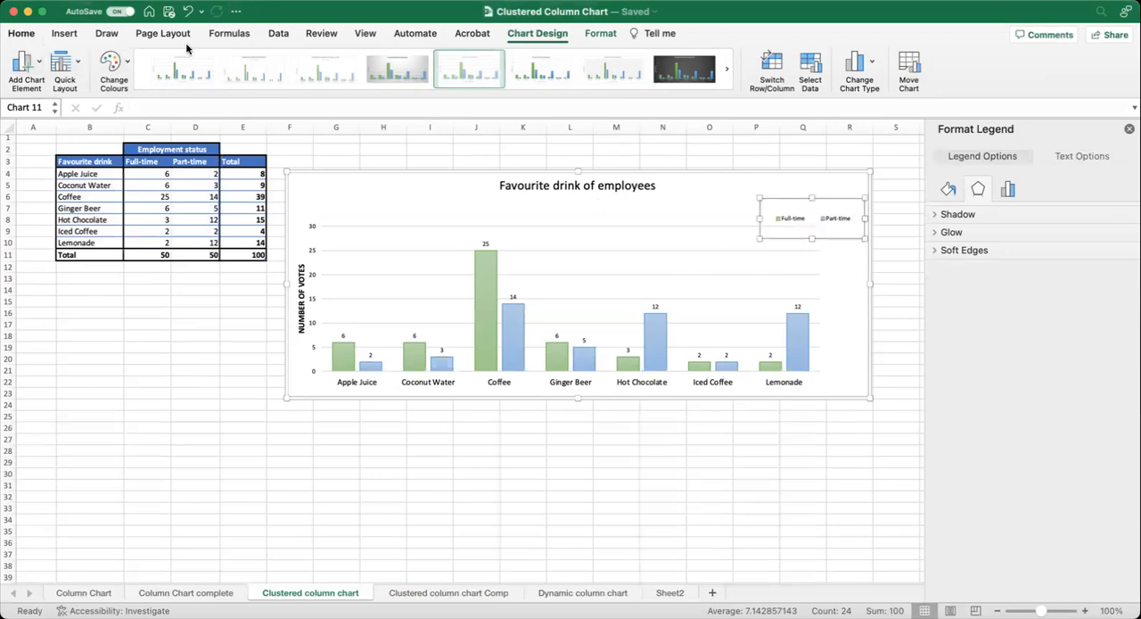
left_click(217, 59)
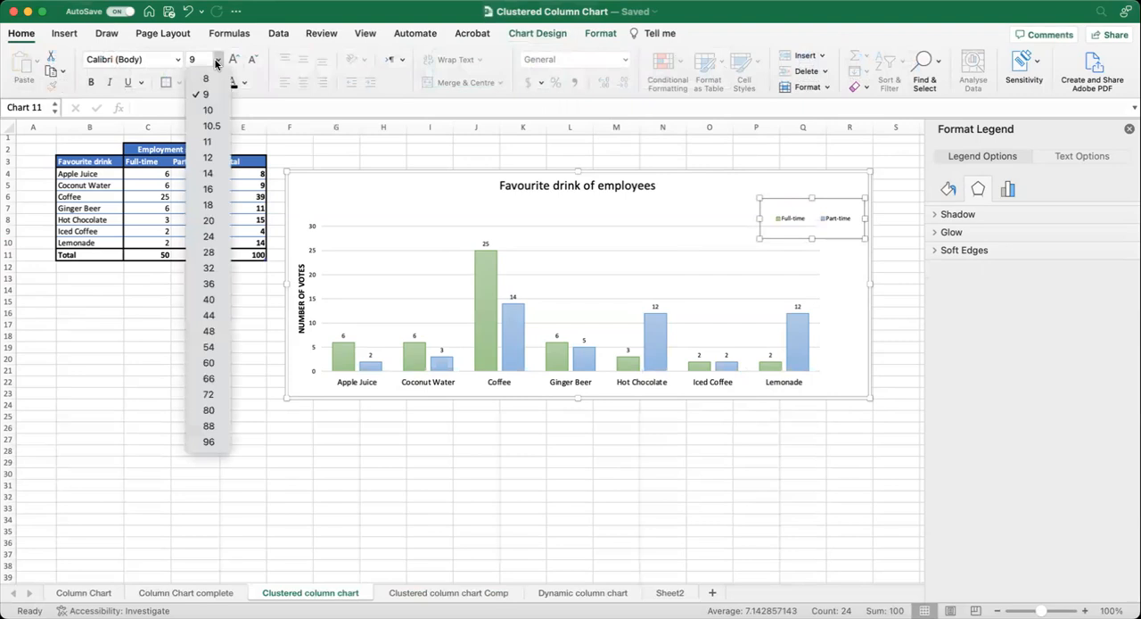
left_click(211, 174)
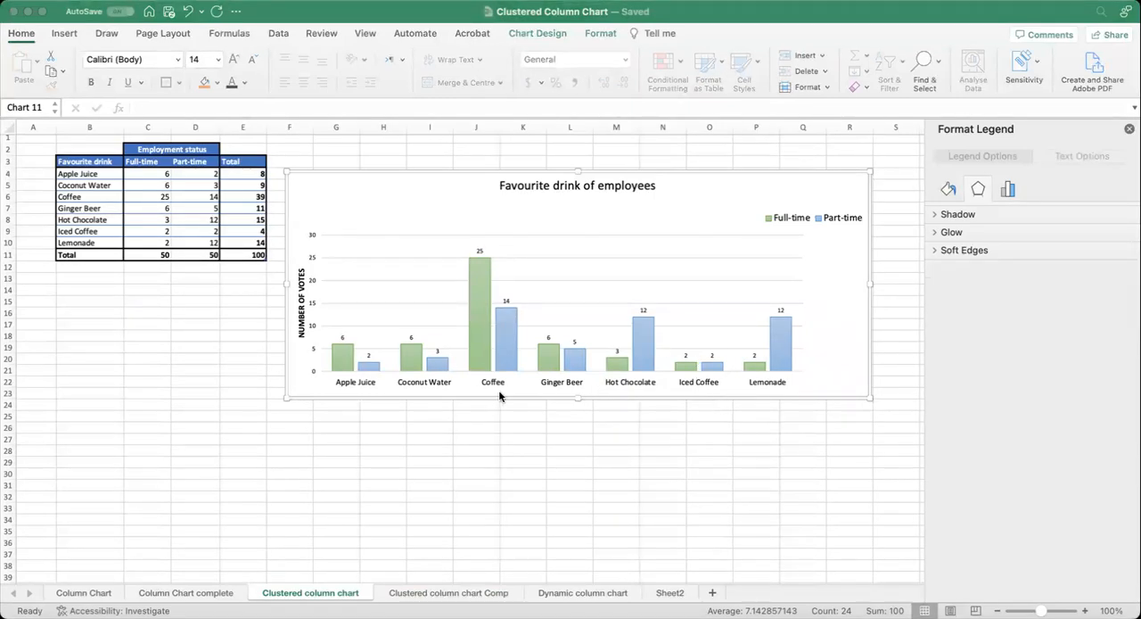
scroll(487, 385, "right", 1)
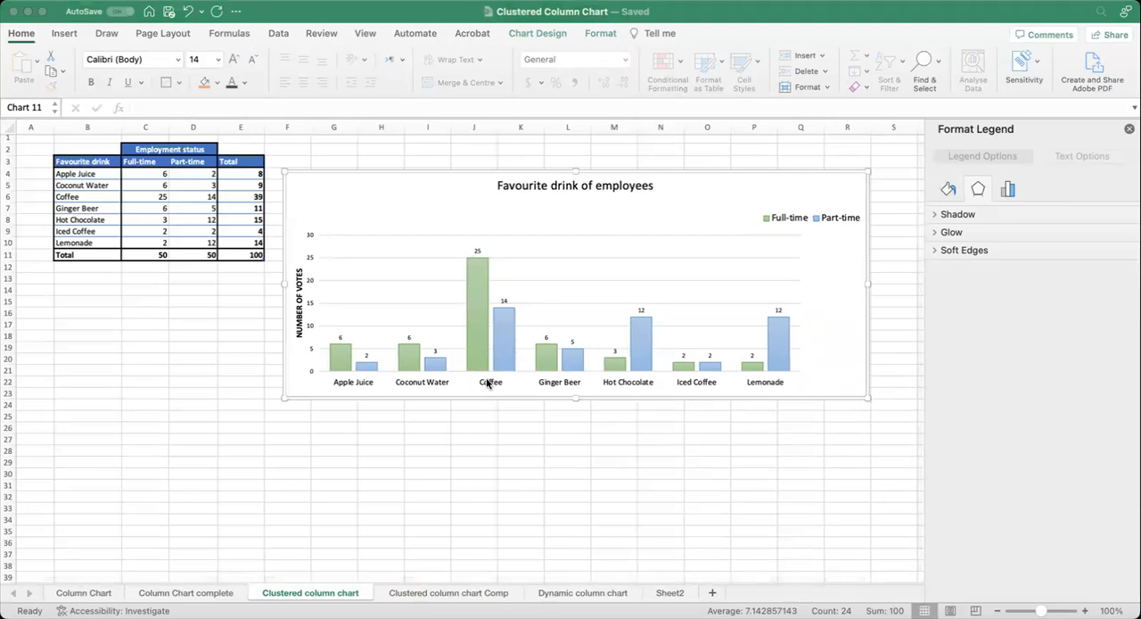
scroll(487, 384, "right", 2)
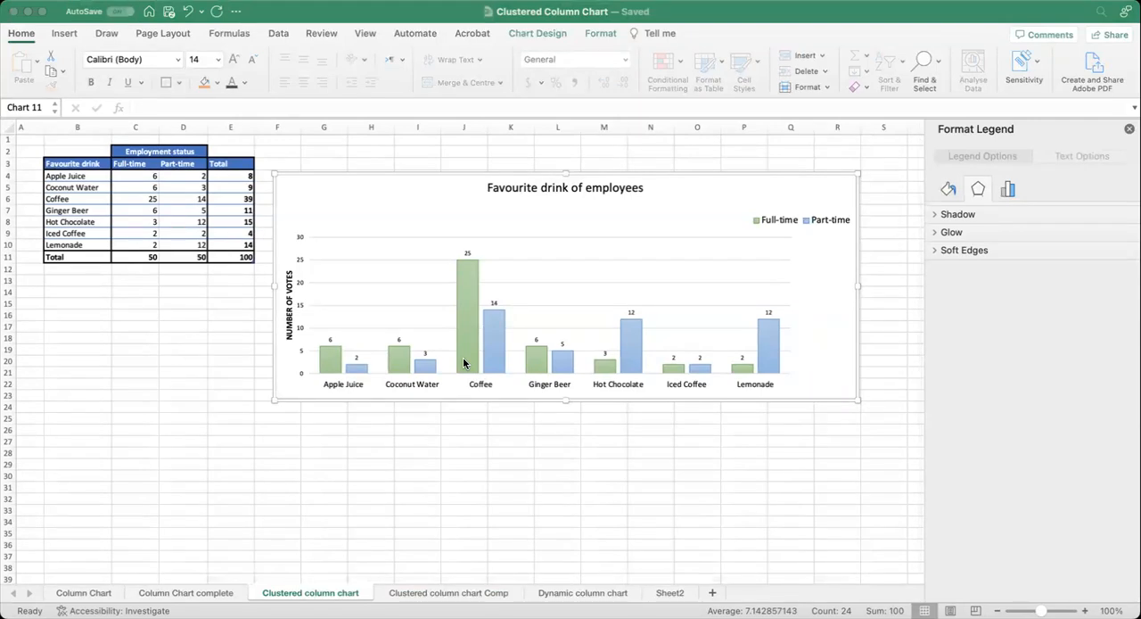
scroll(474, 361, "left", 3)
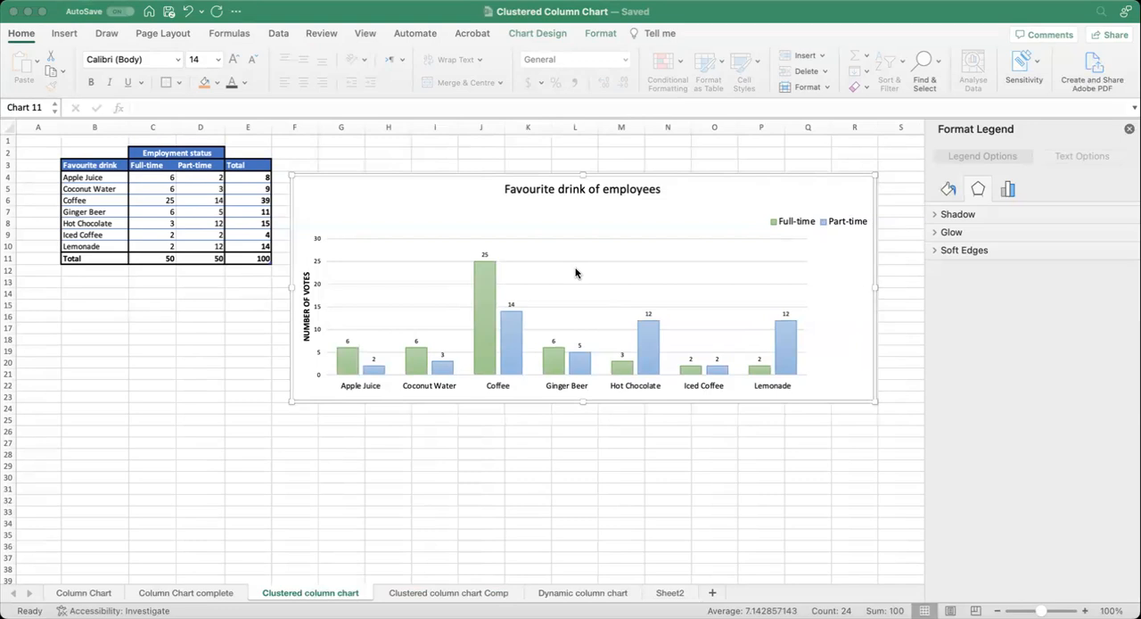
Sort the favourite drink table by the Total column from smallest to largest.
left_click(239, 200)
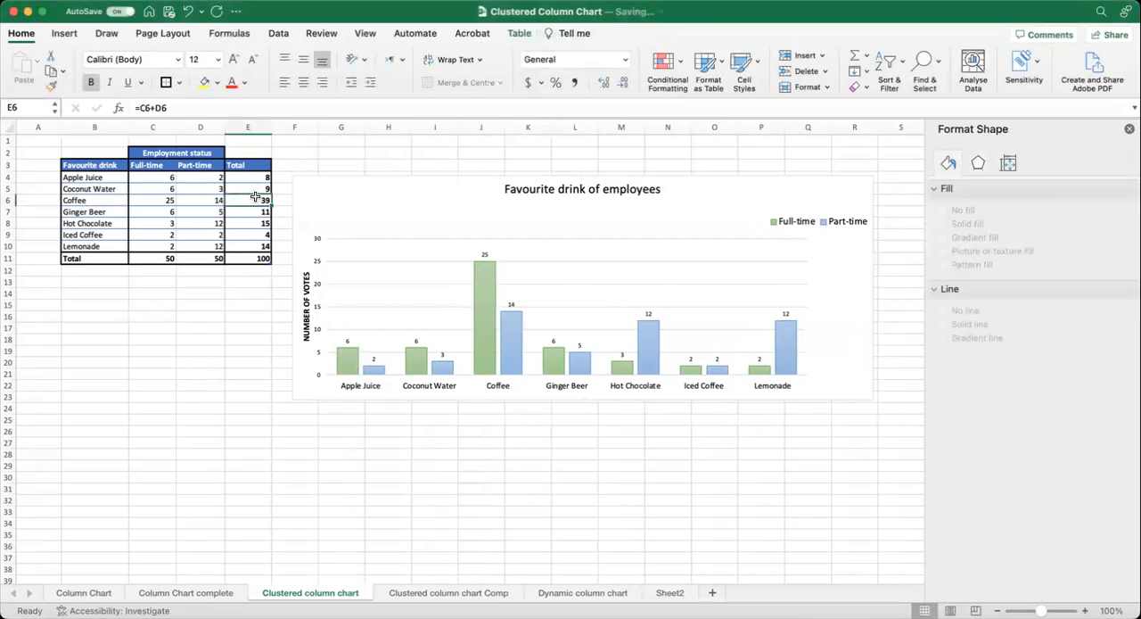
left_click(207, 178)
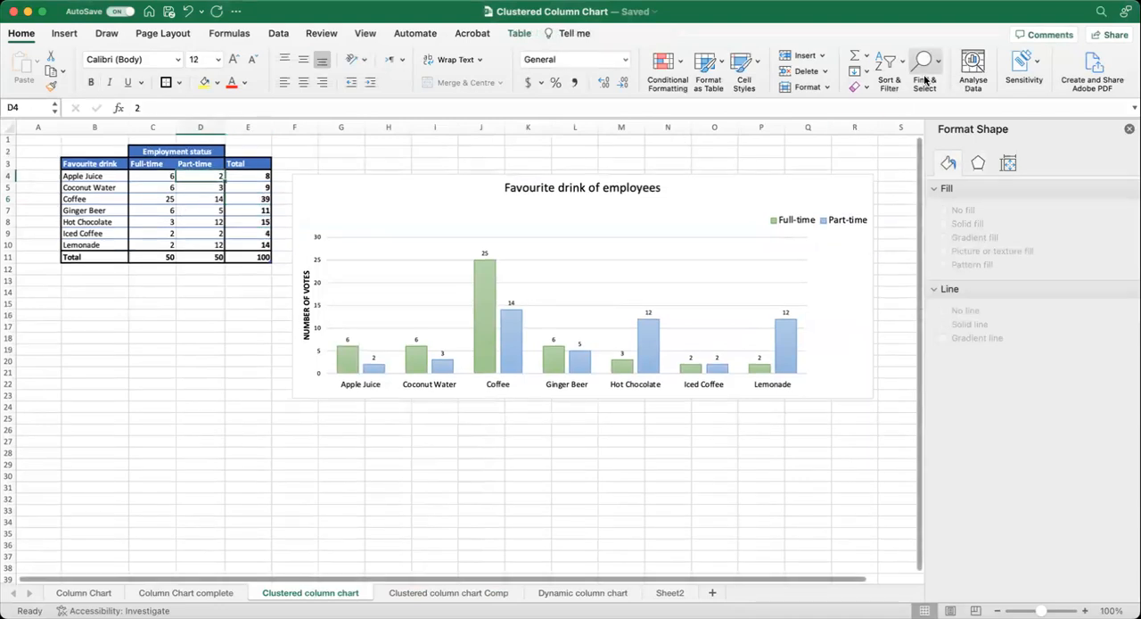
left_click(896, 64)
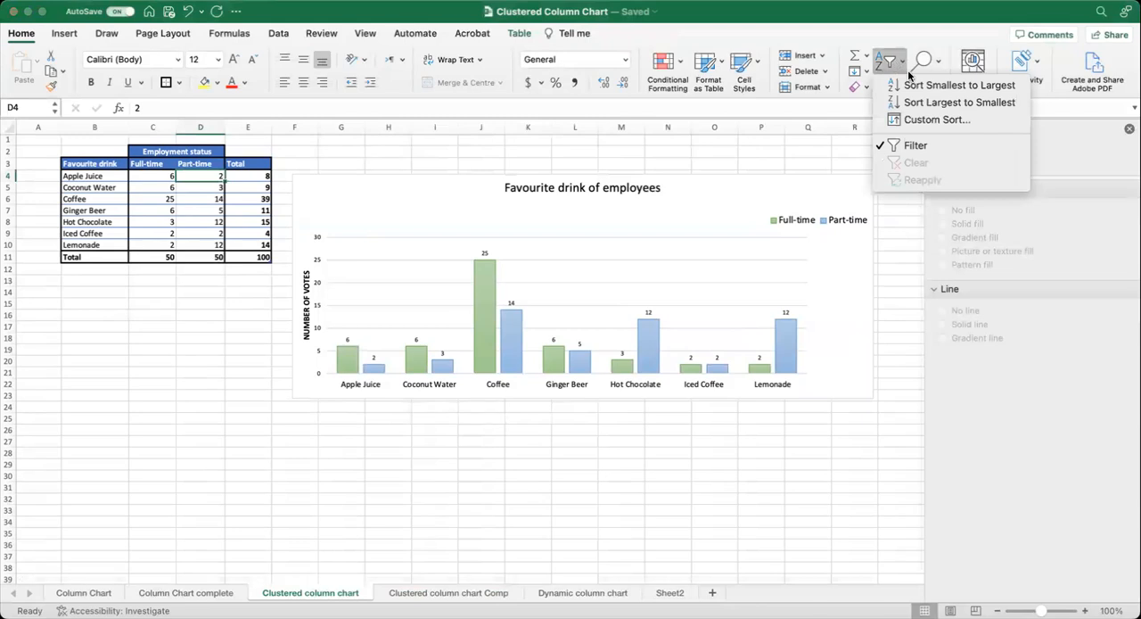
left_click(245, 174)
left_click(259, 177)
left_click(866, 56)
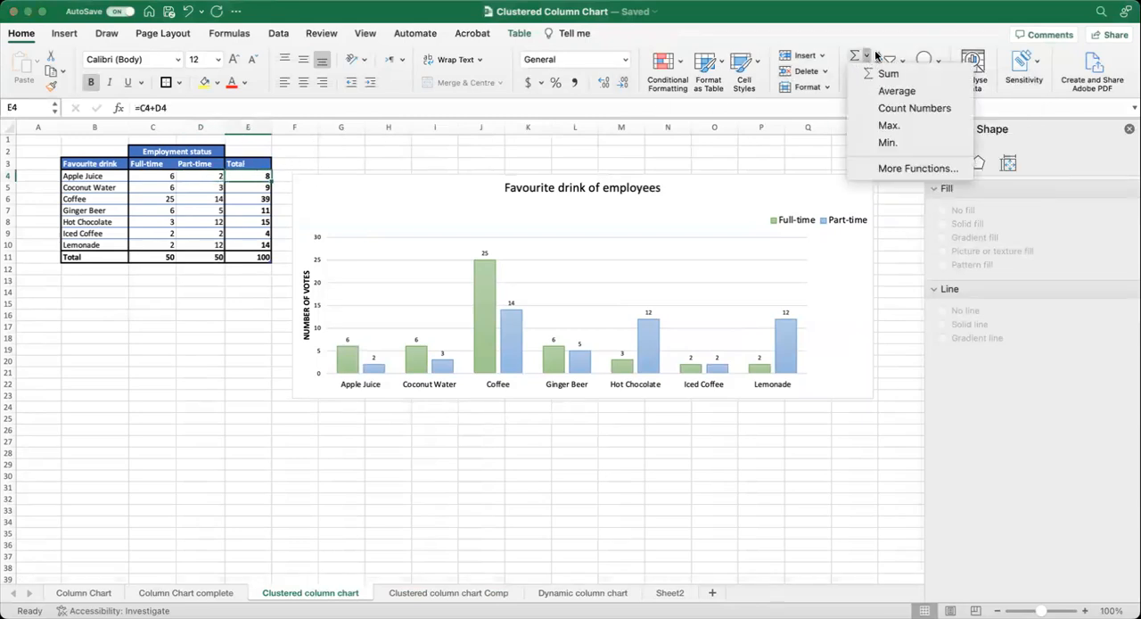
left_click(907, 37)
left_click(898, 66)
left_click(960, 86)
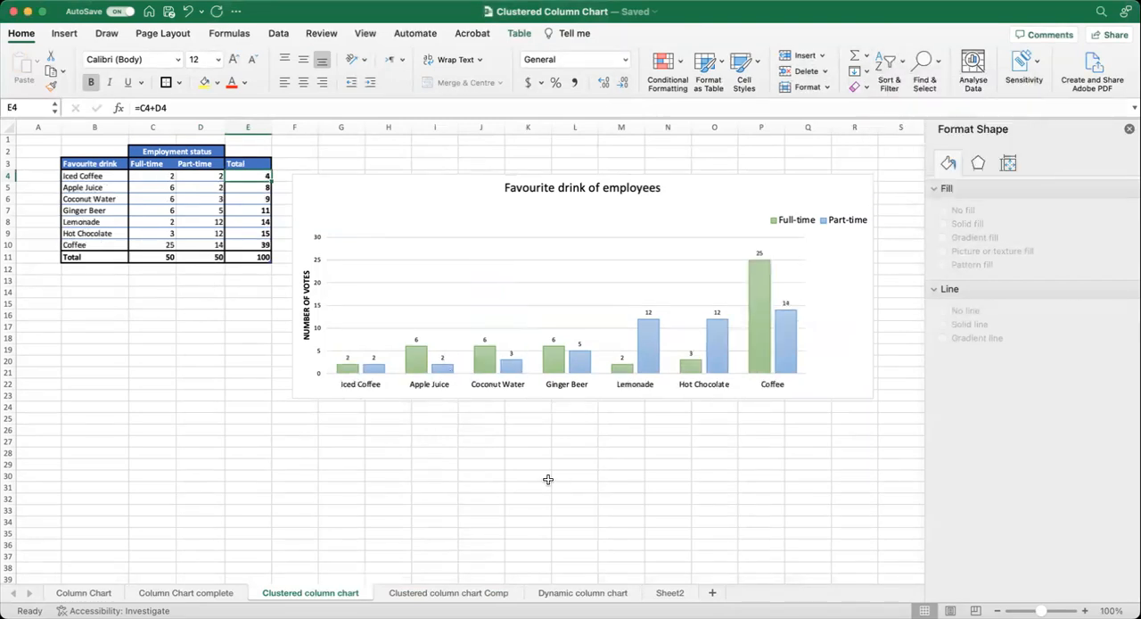